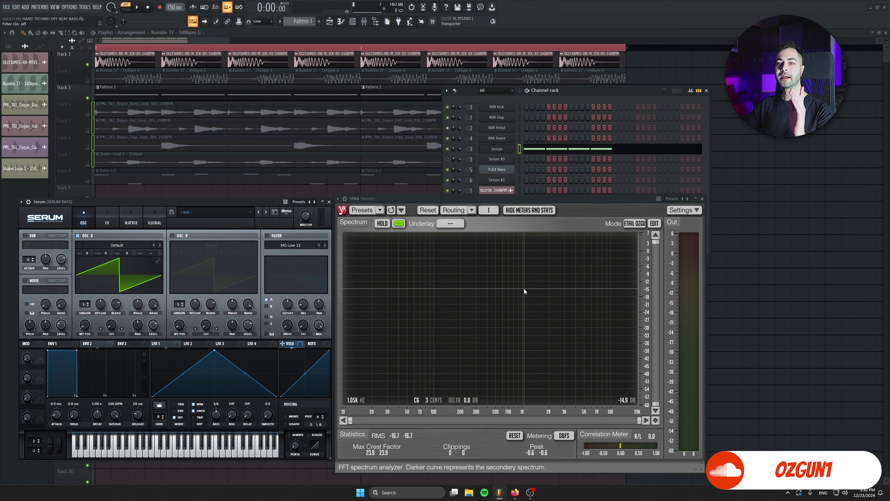
- View the Serum channel's notes in the piano roll, play the pattern, and close the piano roll
{"action": "left_click", "coordinate": [558, 154]}
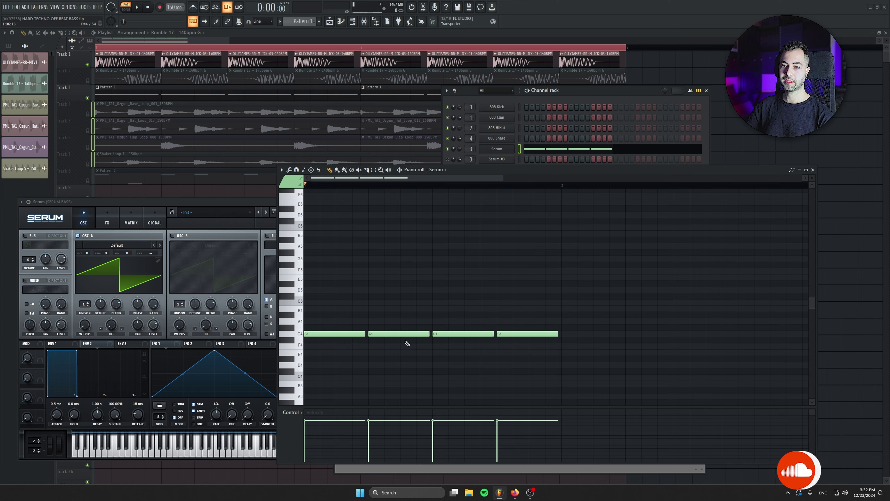
{"action": "key", "text": "space"}
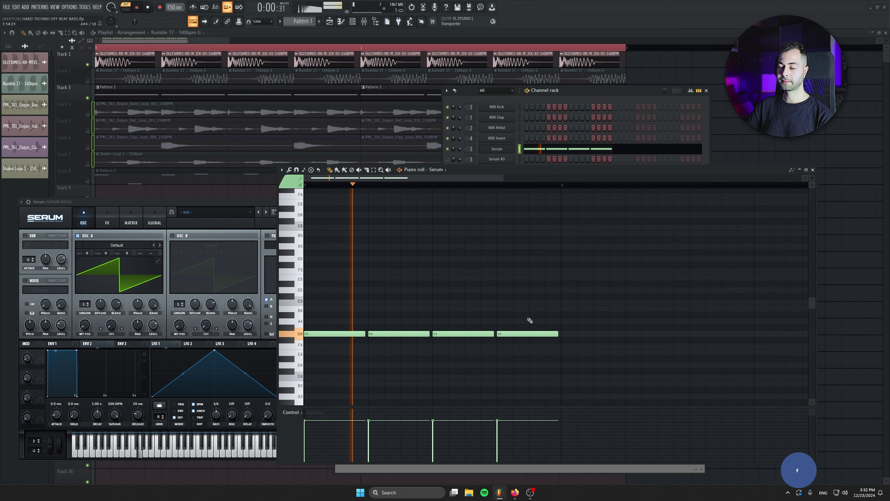
{"action": "left_click", "coordinate": [812, 169]}
{"action": "key", "text": "space"}
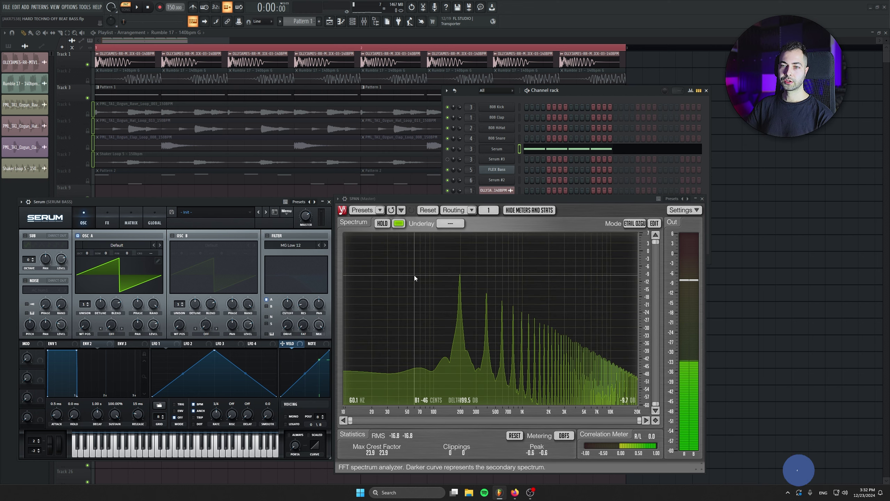
- Load the Basic_Cjw wavetable into oscillator A at octave -2 and audition the pattern
{"action": "left_click", "coordinate": [97, 248]}
{"action": "mouse_move", "coordinate": [99, 255]}
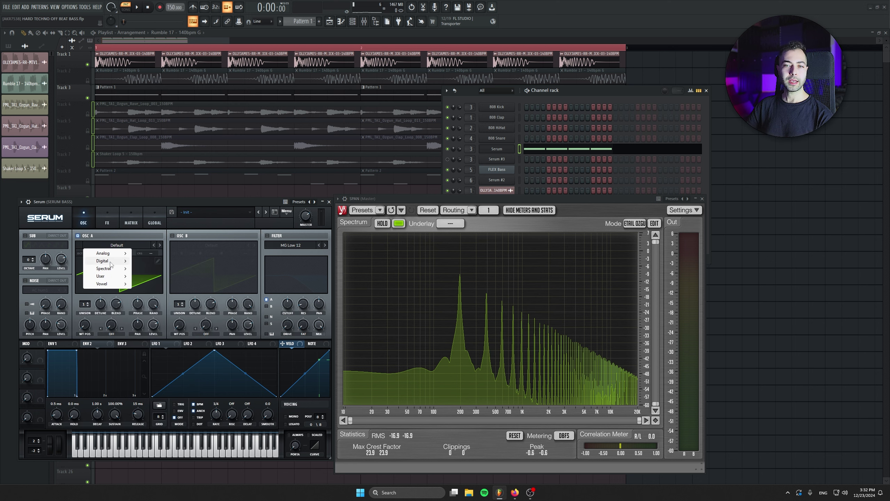
{"action": "left_click", "coordinate": [146, 292]}
{"action": "left_click_drag", "start_coordinate": [85, 294], "coordinate": [86, 272]}
{"action": "key", "text": "space"}
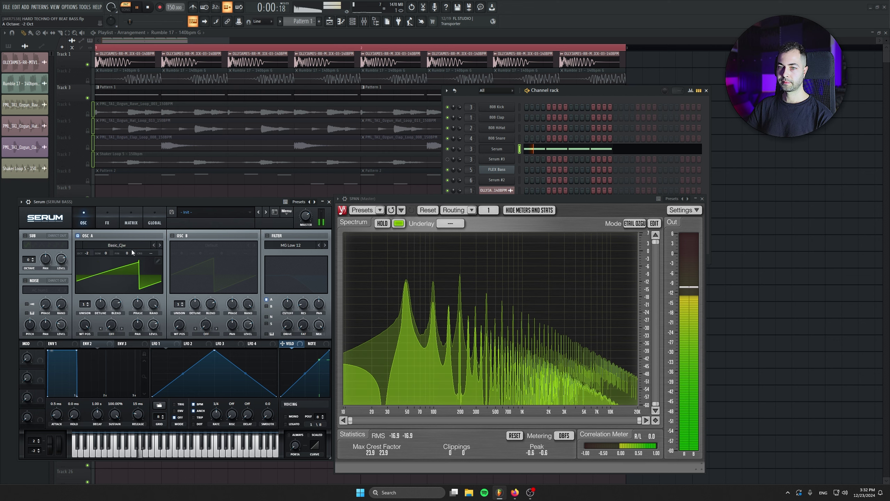
{"action": "key", "text": "space"}
- Switch oscillator A's wavetable to Hypa and audition the pattern while watching the spectrum
{"action": "left_click", "coordinate": [116, 245]}
{"action": "mouse_move", "coordinate": [102, 260]}
{"action": "left_click", "coordinate": [183, 263]}
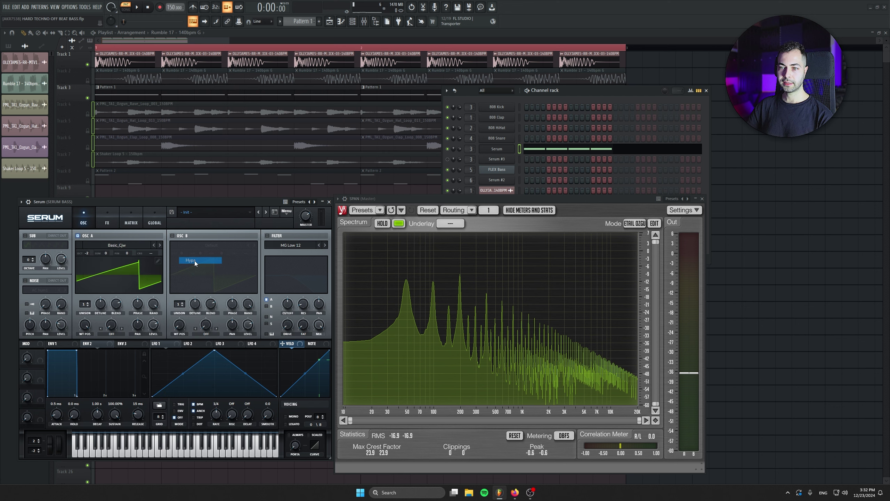
{"action": "key", "text": "space"}
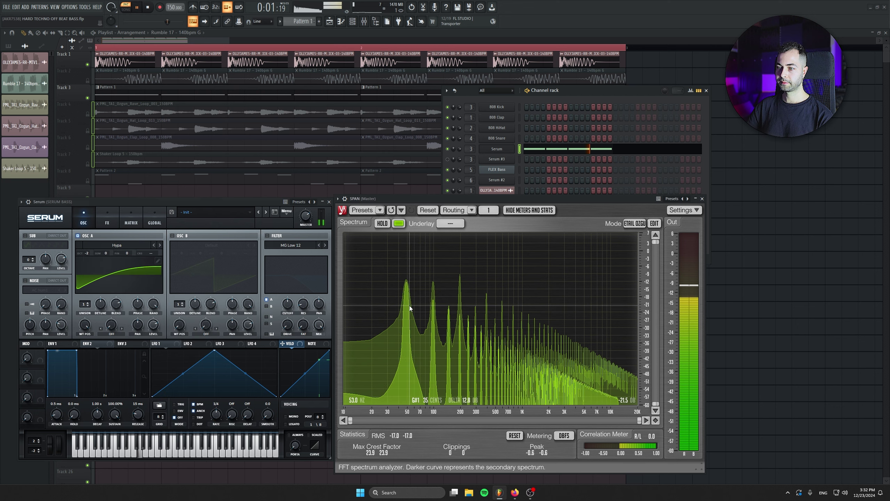
{"action": "key", "text": "space"}
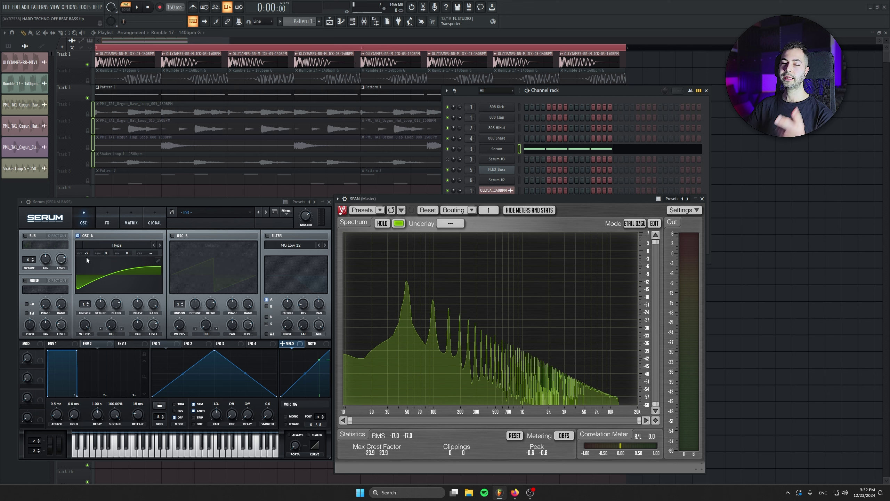
{"action": "mouse_move", "coordinate": [407, 276]}
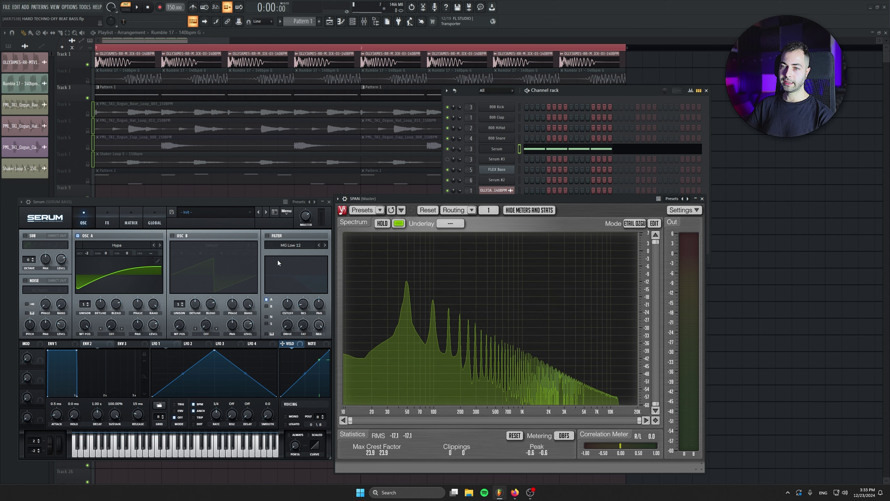
- Enable oscillator B with the Hypa wavetable and set its octave to -2
{"action": "left_click", "coordinate": [172, 236]}
{"action": "left_click", "coordinate": [191, 248]}
{"action": "mouse_move", "coordinate": [213, 261]}
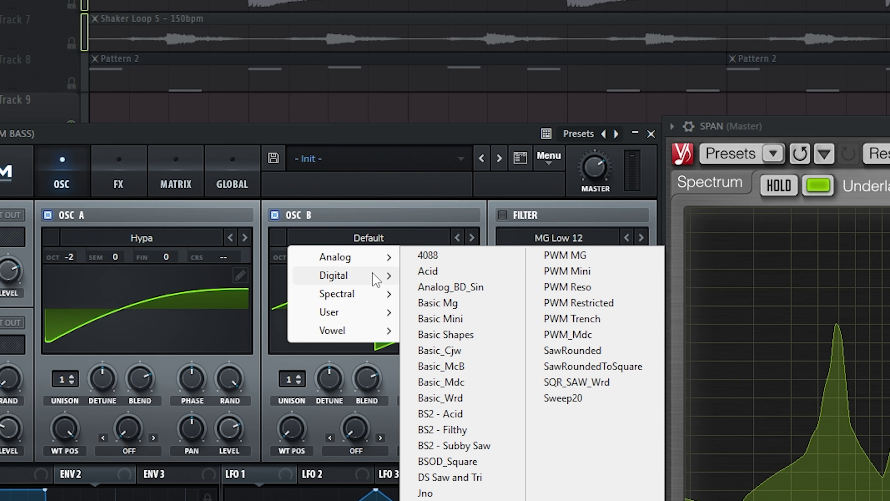
{"action": "left_click", "coordinate": [586, 277]}
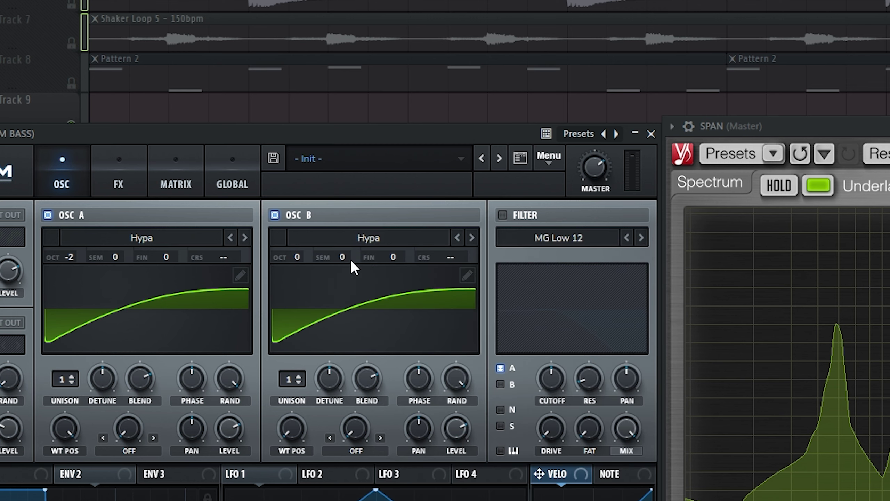
{"action": "left_click_drag", "start_coordinate": [296, 260], "coordinate": [299, 306]}
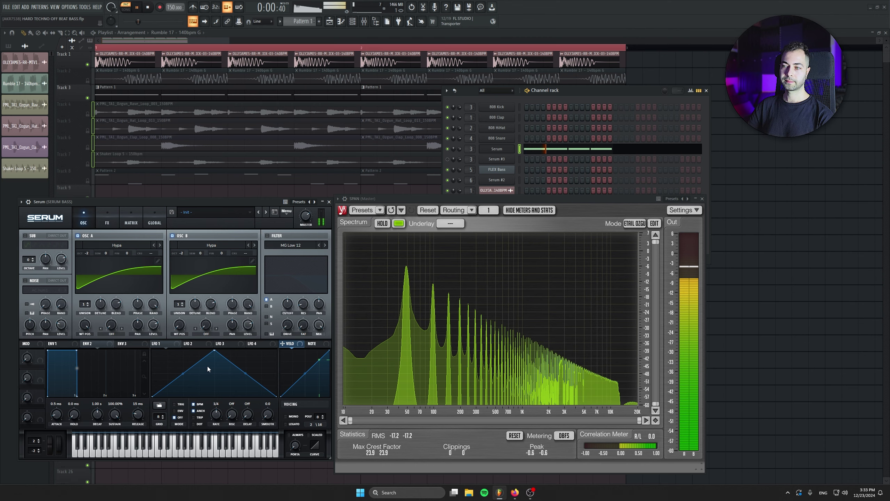
- Stop playback, enable Mono and Legato voicing in Serum, and try adjusting the portamento
{"action": "key", "text": "space"}
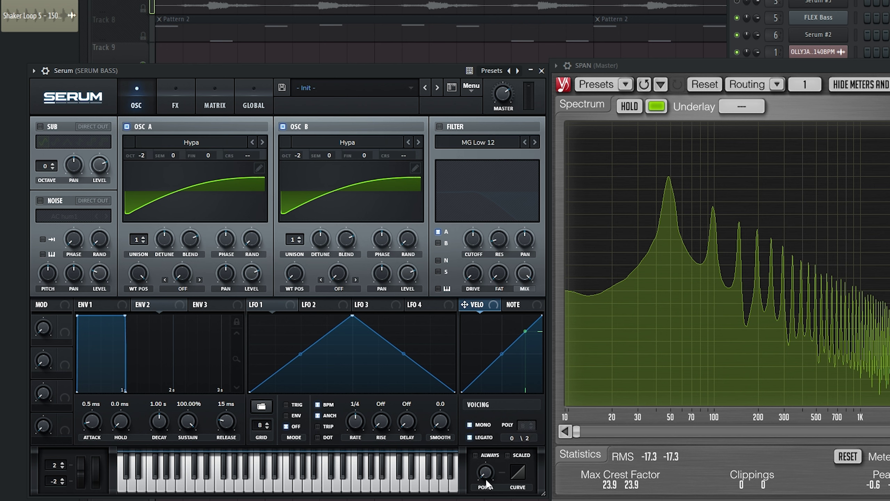
{"action": "left_click_drag", "start_coordinate": [486, 481], "coordinate": [482, 415]}
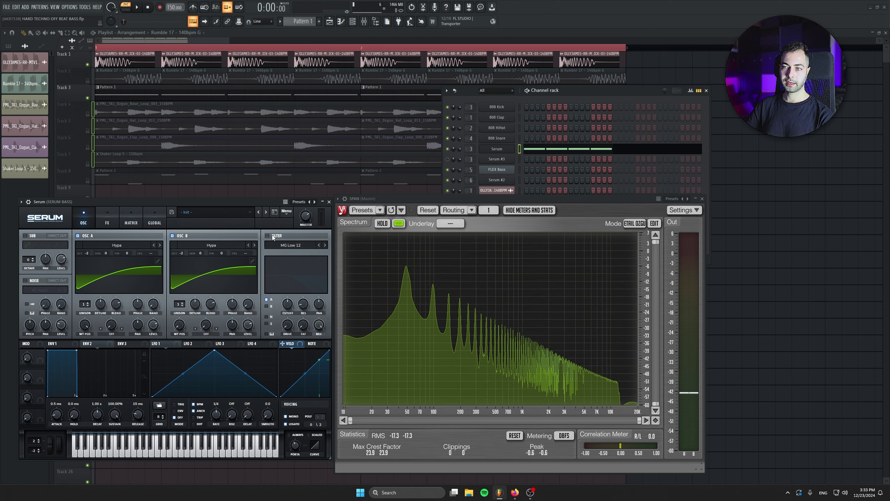
- Enable Serum's filter with the High 24 type and lower its cutoff
{"action": "left_click", "coordinate": [267, 236]}
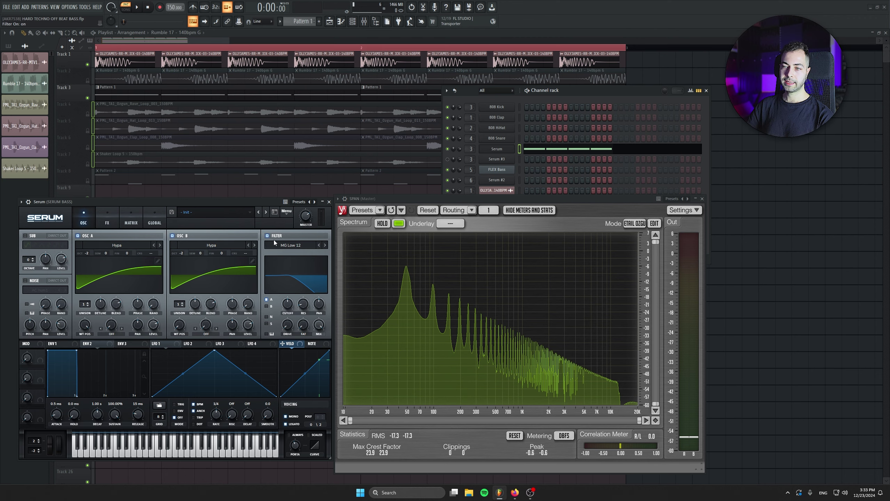
{"action": "left_click", "coordinate": [296, 247]}
{"action": "mouse_move", "coordinate": [294, 253]}
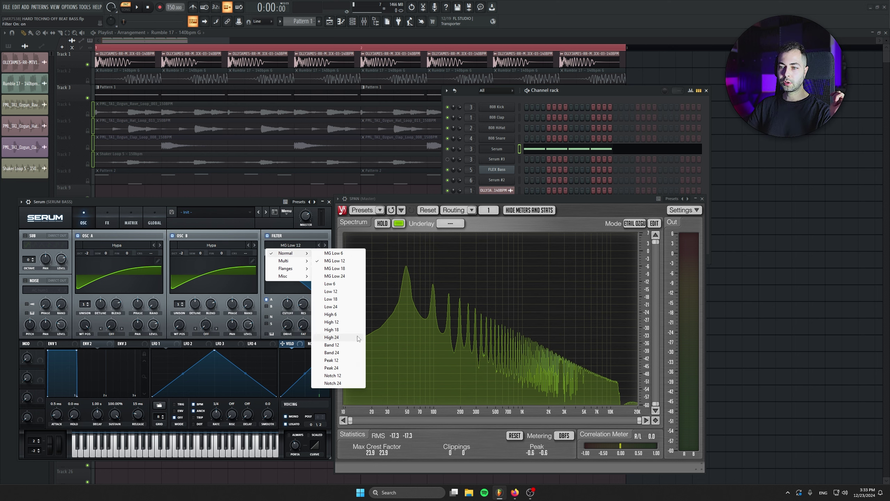
{"action": "left_click", "coordinate": [332, 337]}
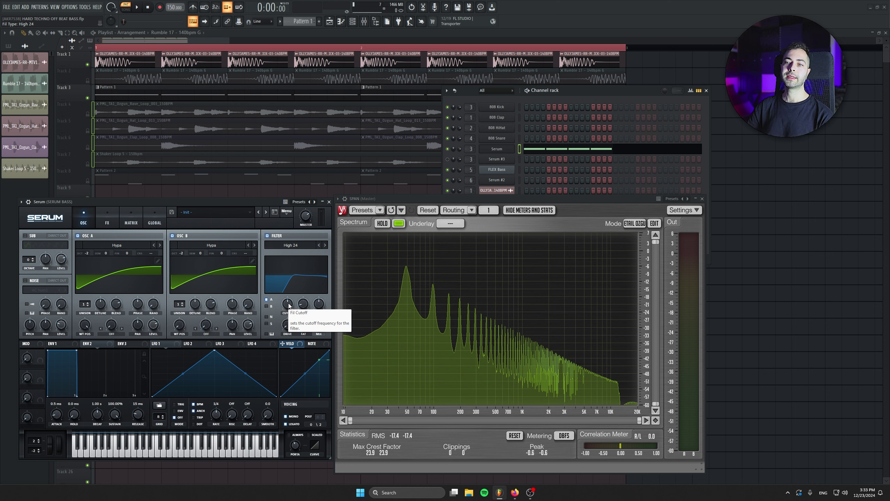
{"action": "left_click", "coordinate": [110, 223]}
{"action": "left_click", "coordinate": [85, 222]}
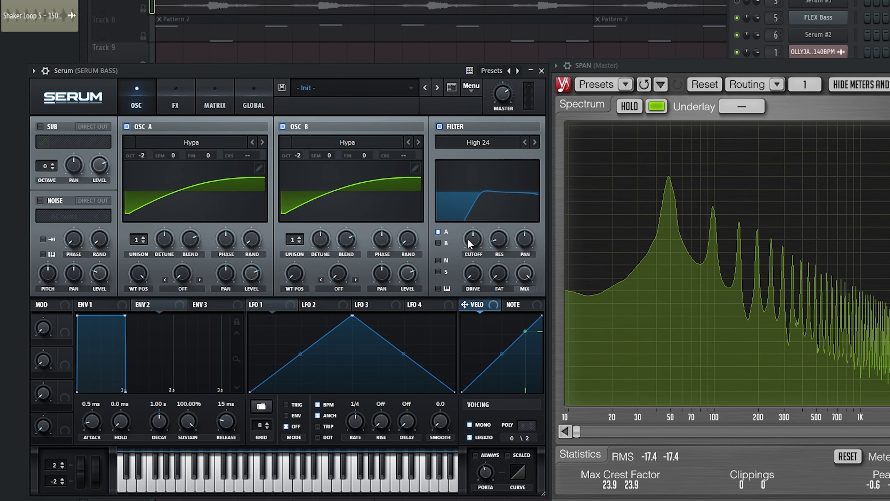
{"action": "mouse_move", "coordinate": [468, 240]}
{"action": "left_mouse_down"}
{"action": "mouse_move", "coordinate": [479, 259]}
{"action": "mouse_move", "coordinate": [468, 237]}
{"action": "left_mouse_up"}
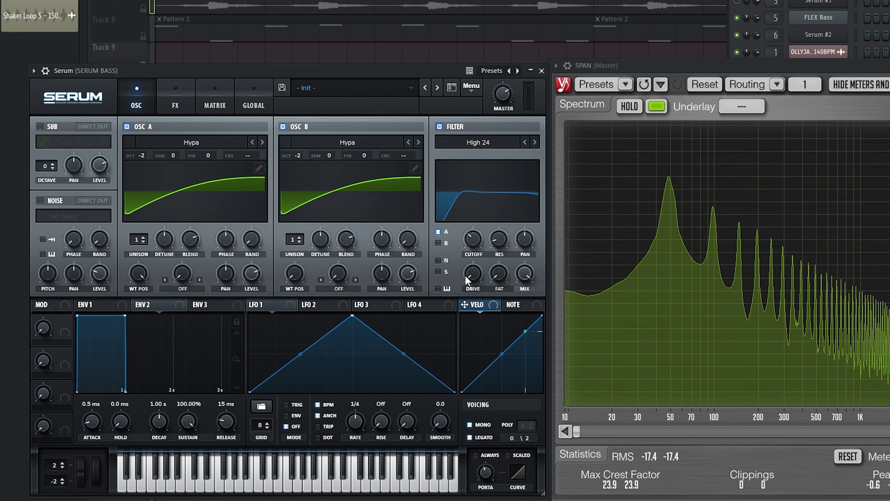
- Route oscillator B through the filter and raise the filter drive while the pattern plays
{"action": "left_click", "coordinate": [439, 243]}
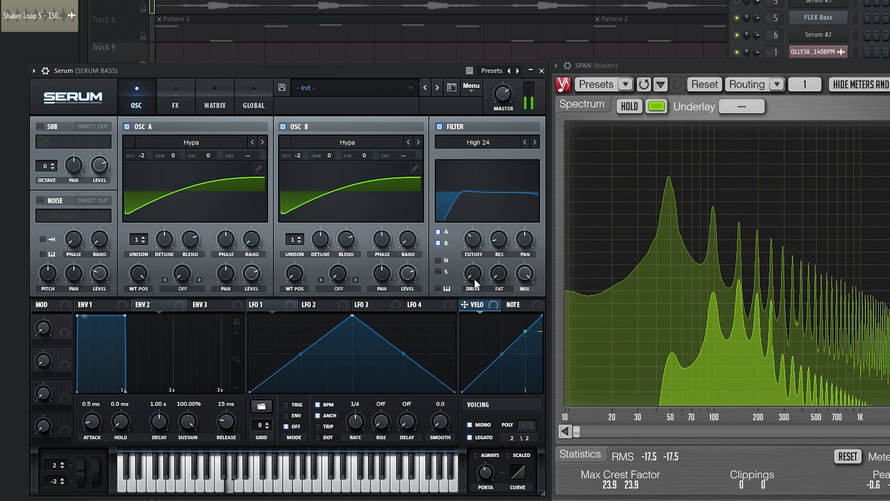
{"action": "left_click_drag", "start_coordinate": [474, 278], "coordinate": [473, 258]}
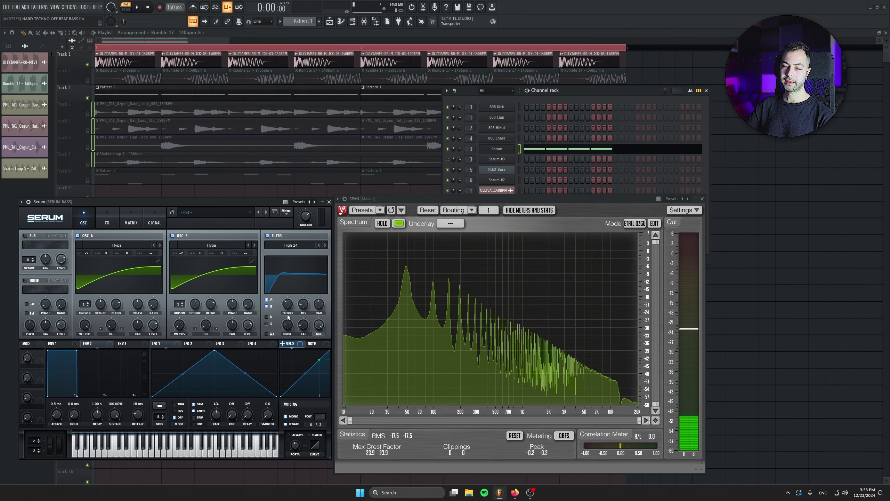
- Enable the noise oscillator with AC hum1 and adjust its level to about -30 dB during playback
{"action": "left_click", "coordinate": [25, 281]}
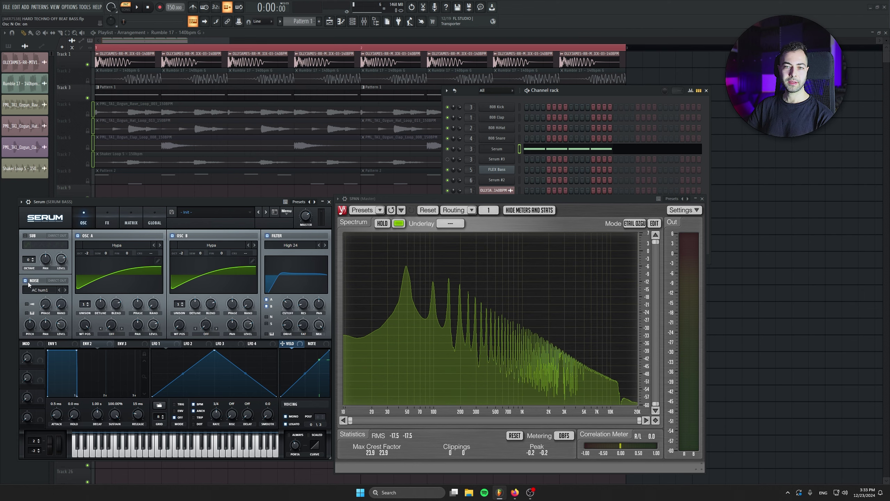
{"action": "key", "text": "space"}
{"action": "left_click_drag", "start_coordinate": [63, 327], "coordinate": [64, 331]}
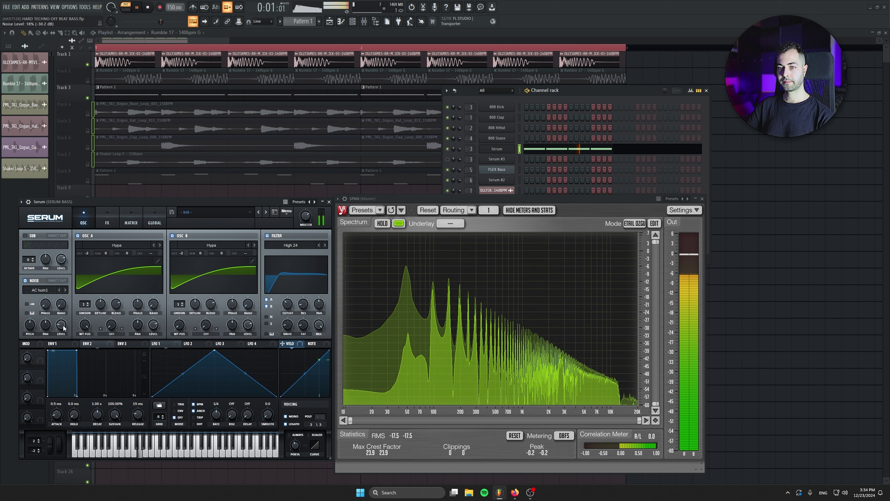
{"action": "key", "text": "space"}
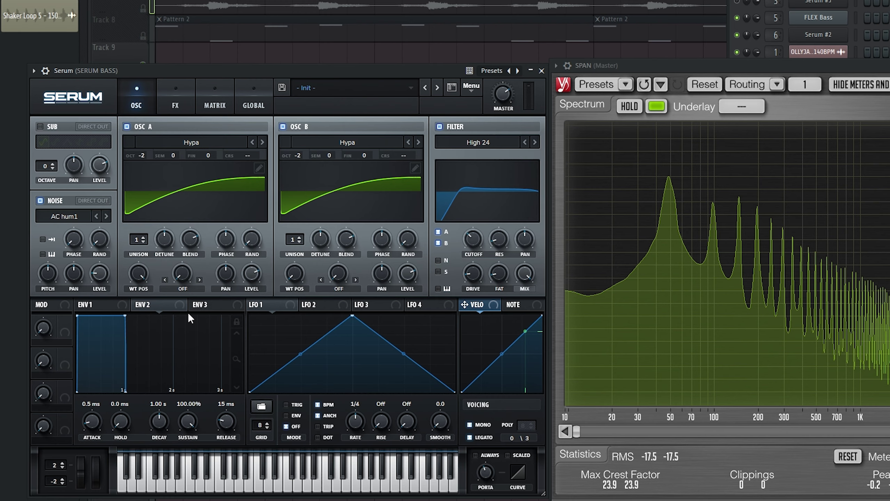
- Set envelope 2's sustain to 0%, leaving a decaying envelope shape
{"action": "left_click", "coordinate": [107, 342]}
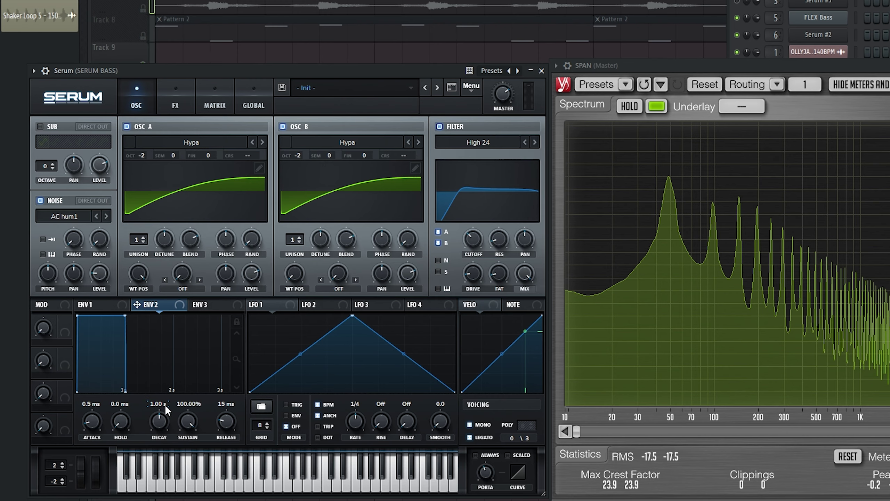
{"action": "left_click_drag", "start_coordinate": [188, 421], "coordinate": [52, 421]}
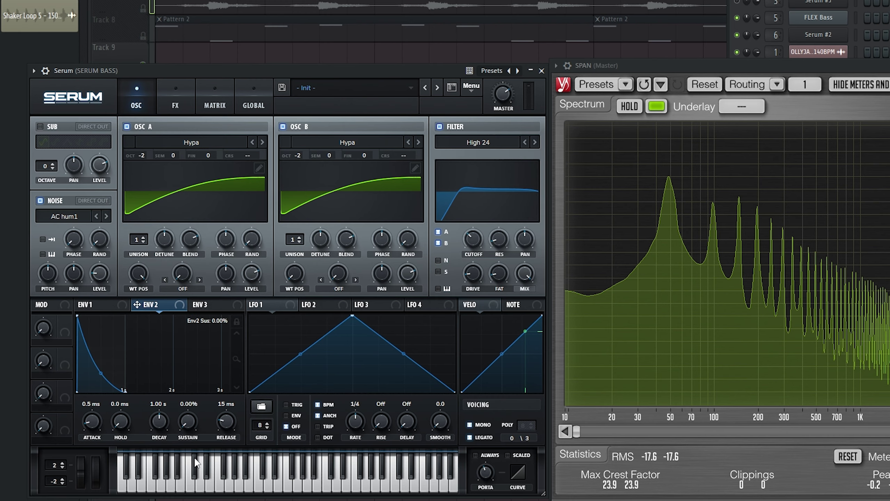
- Add an Asym distortion effect in Serum and assign envelope 2 to its drive
{"action": "left_click", "coordinate": [179, 93]}
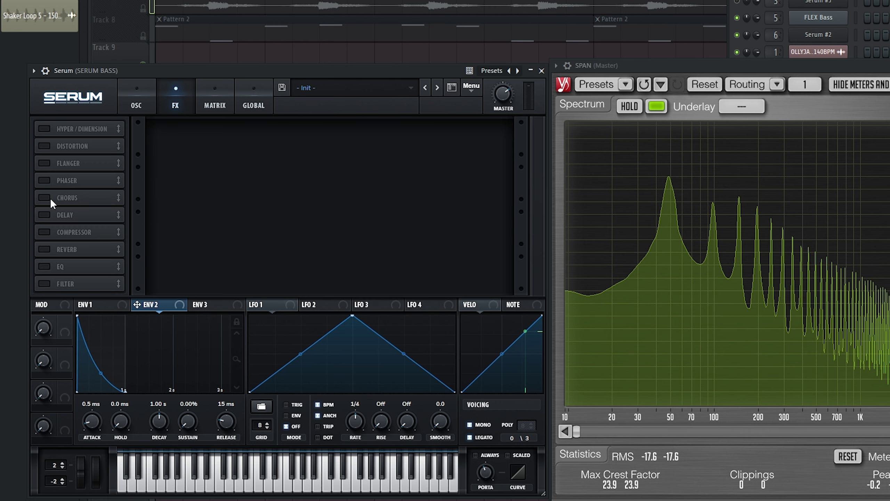
{"action": "left_click", "coordinate": [45, 146]}
{"action": "left_click", "coordinate": [210, 143]}
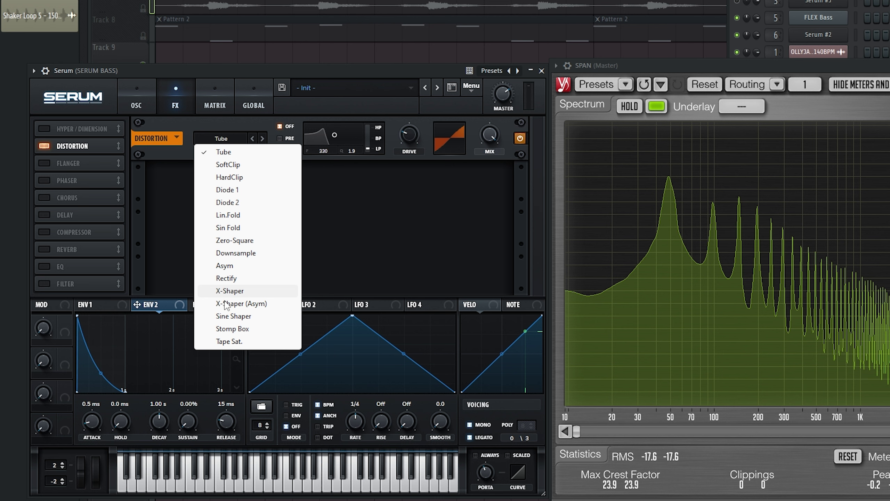
{"action": "left_click", "coordinate": [224, 266]}
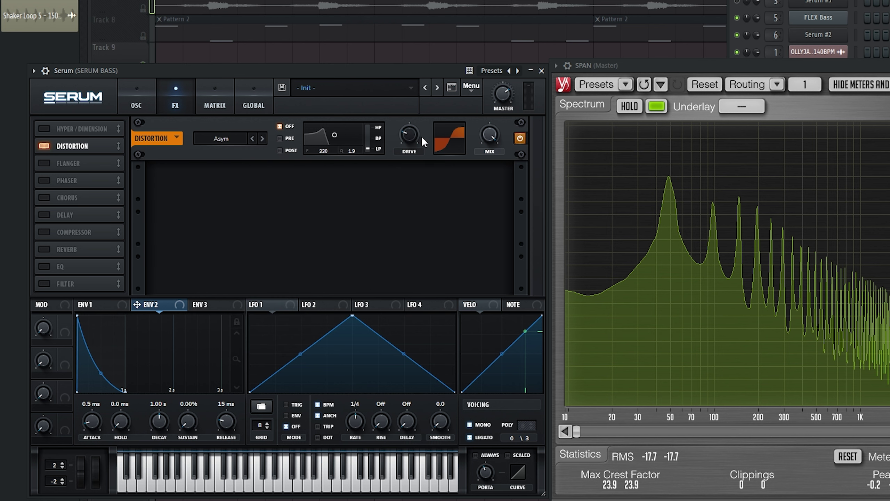
{"action": "left_click_drag", "start_coordinate": [240, 265], "coordinate": [415, 138]}
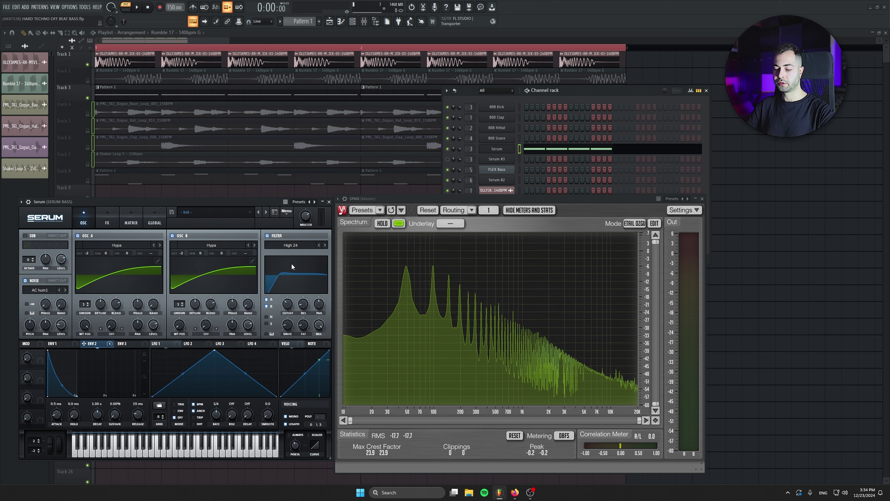
- Audition the bass with the filter on and bypassed, re-enable the filter, and save the project
{"action": "key", "text": "space"}
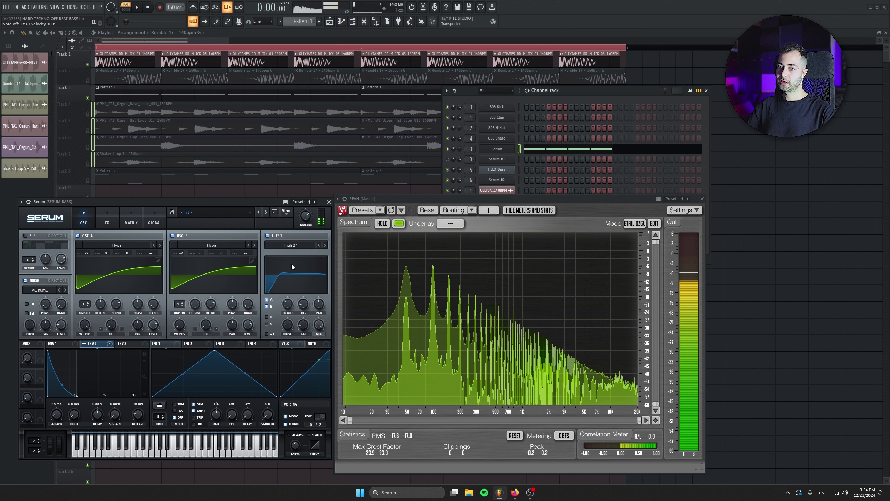
{"action": "key", "text": "space"}
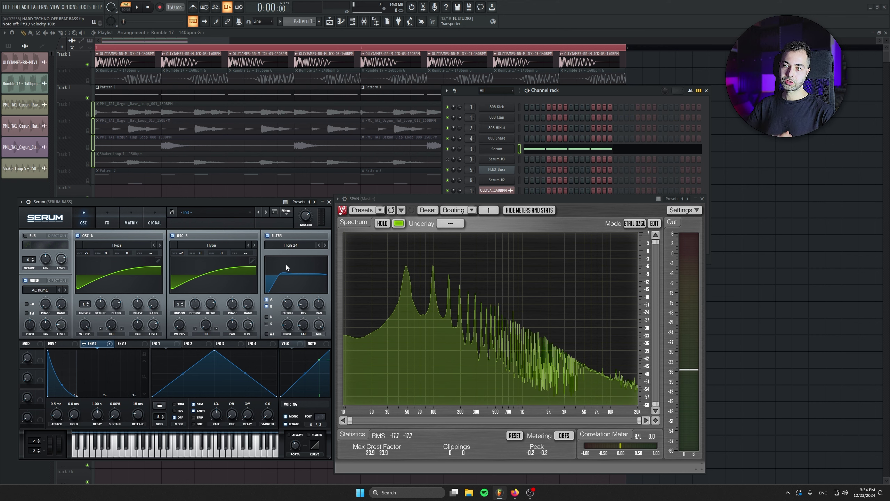
{"action": "left_click", "coordinate": [267, 236]}
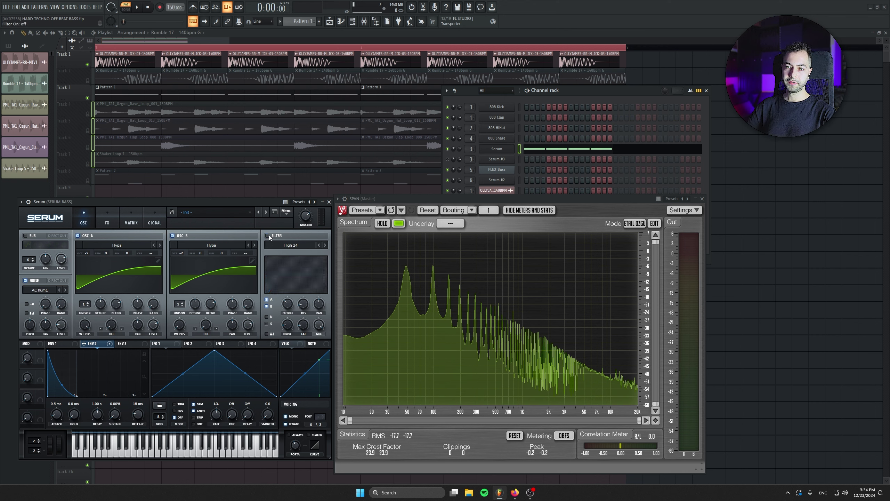
{"action": "key", "text": "space"}
{"action": "left_click", "coordinate": [270, 238]}
{"action": "key", "text": "space"}
{"action": "key", "text": "ctrl+s"}
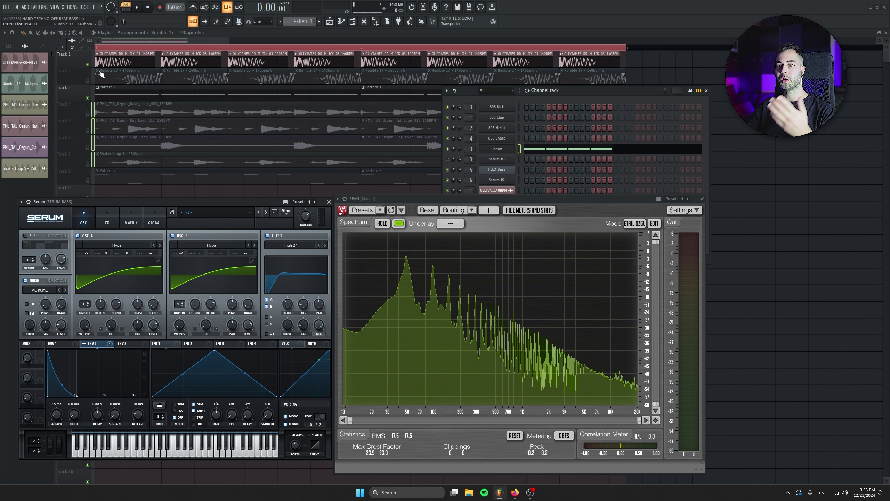
- Solo Track 2, which holds the Rumble 17 loop, in the playlist
{"action": "left_click", "coordinate": [87, 81], "text": "ctrl"}
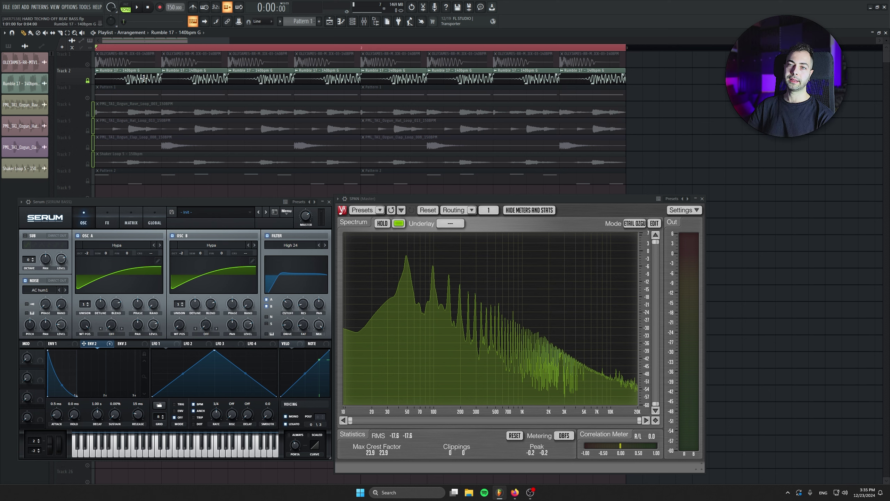
- Audition the soloed Rumble 17 loop and switch the playlist solo to Track 3 with the bass pattern
{"action": "key", "text": "space"}
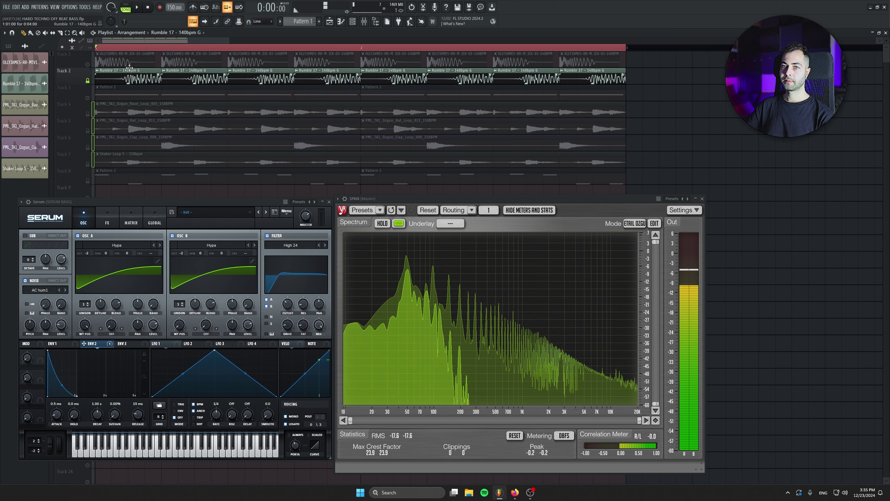
{"action": "left_click", "coordinate": [87, 98], "text": "ctrl"}
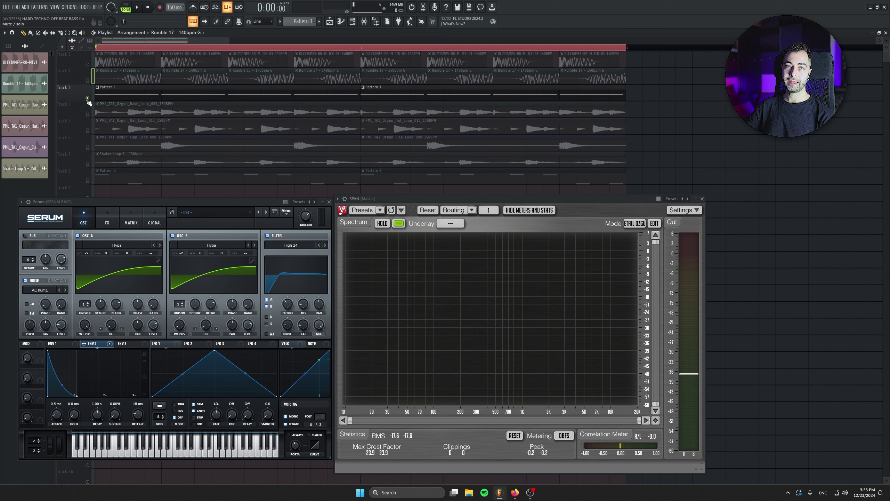
- Add a Filter effect ahead of the distortion in Serum's effects chain and set its type to Allpasses
{"action": "left_click", "coordinate": [107, 220]}
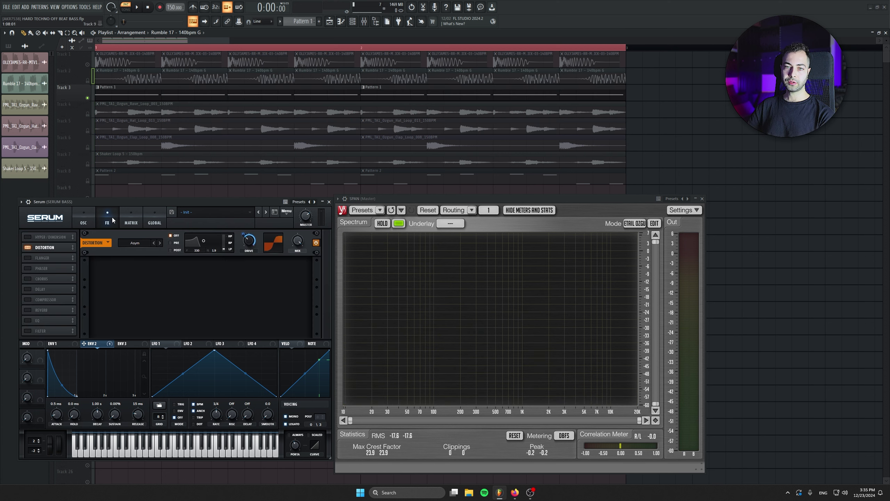
{"action": "left_click", "coordinate": [29, 331]}
{"action": "left_click_drag", "start_coordinate": [52, 331], "coordinate": [56, 238]}
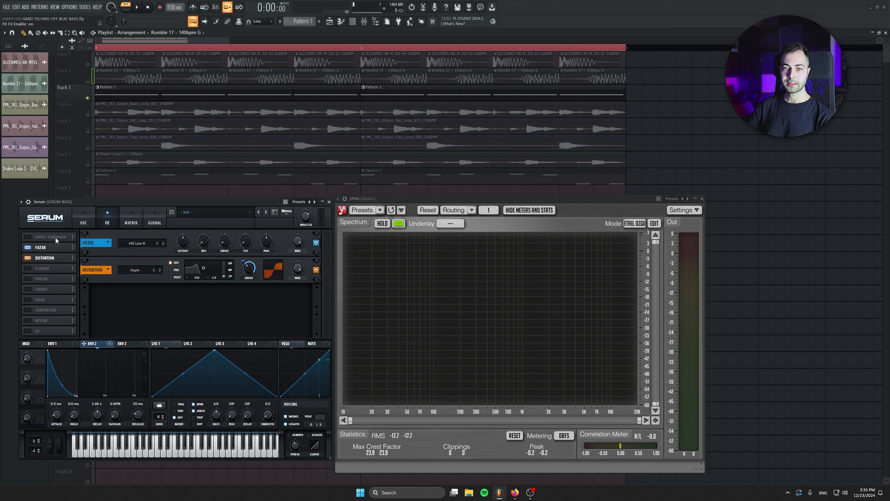
{"action": "left_click", "coordinate": [220, 138]}
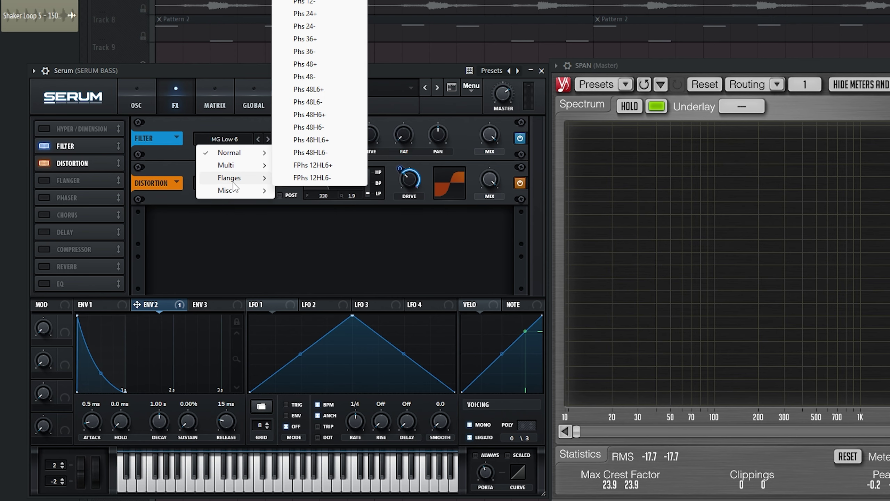
{"action": "mouse_move", "coordinate": [245, 190]}
{"action": "left_click", "coordinate": [342, 316]}
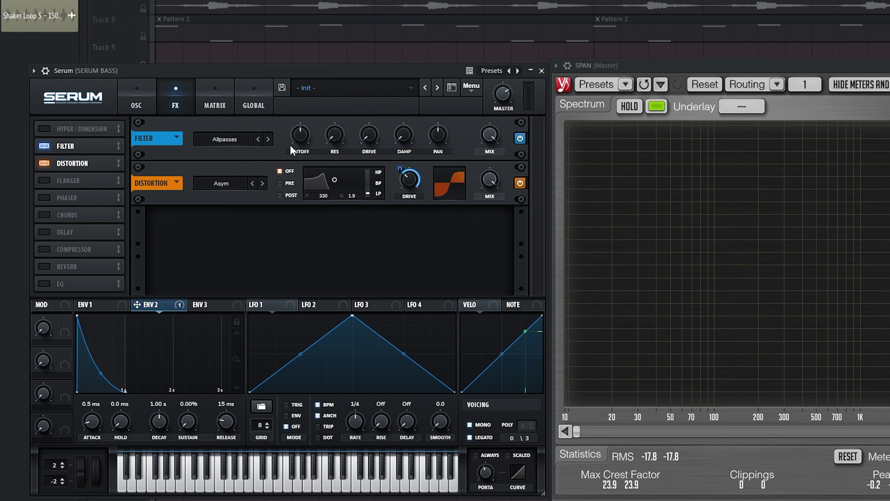
- Adjust the Allpasses filter's cutoff, with the drive at about 19% and the resonance at about 82%, while auditioning the bass
{"action": "left_click_drag", "start_coordinate": [183, 240], "coordinate": [183, 238]}
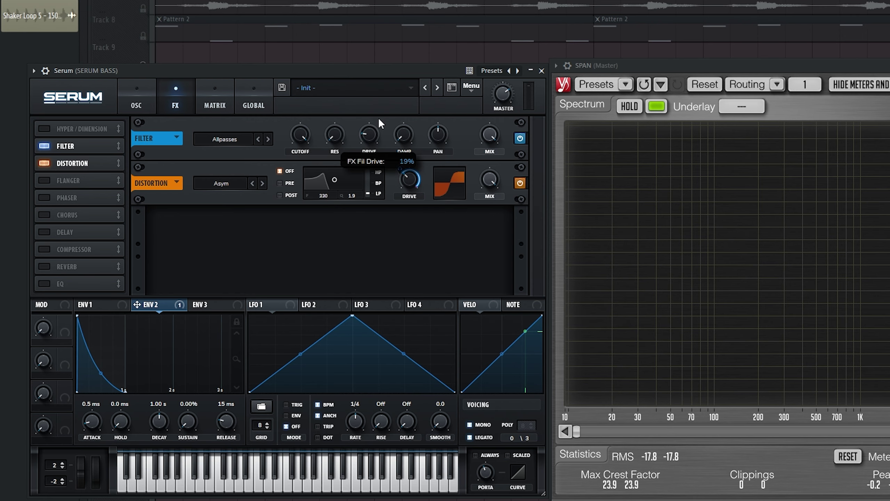
{"action": "left_click_drag", "start_coordinate": [335, 134], "coordinate": [328, 29]}
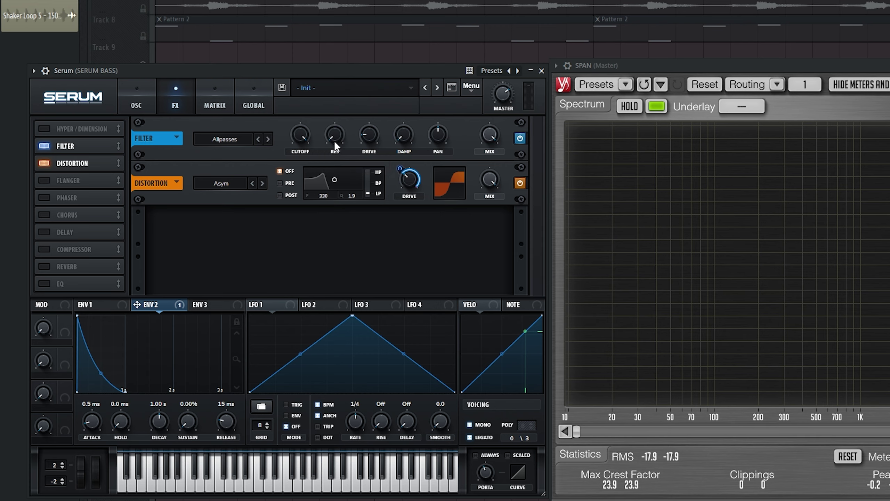
{"action": "left_click_drag", "start_coordinate": [334, 139], "coordinate": [313, 17]}
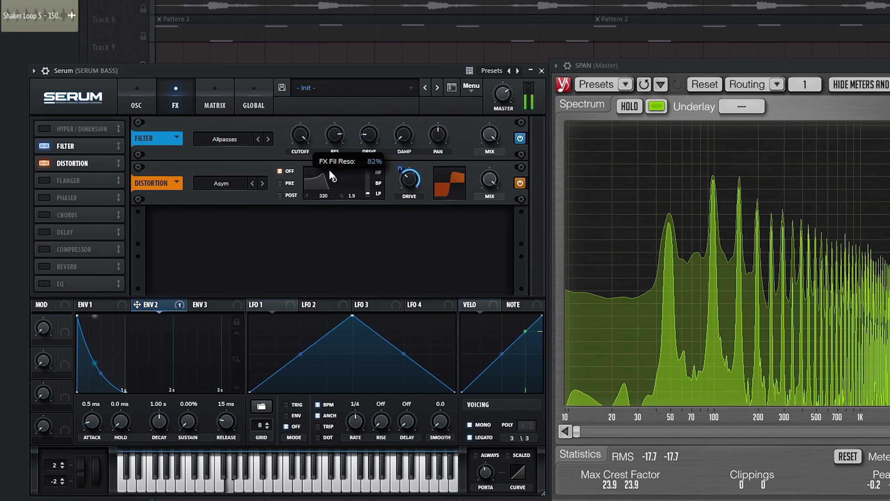
{"action": "left_click_drag", "start_coordinate": [368, 134], "coordinate": [344, 111]}
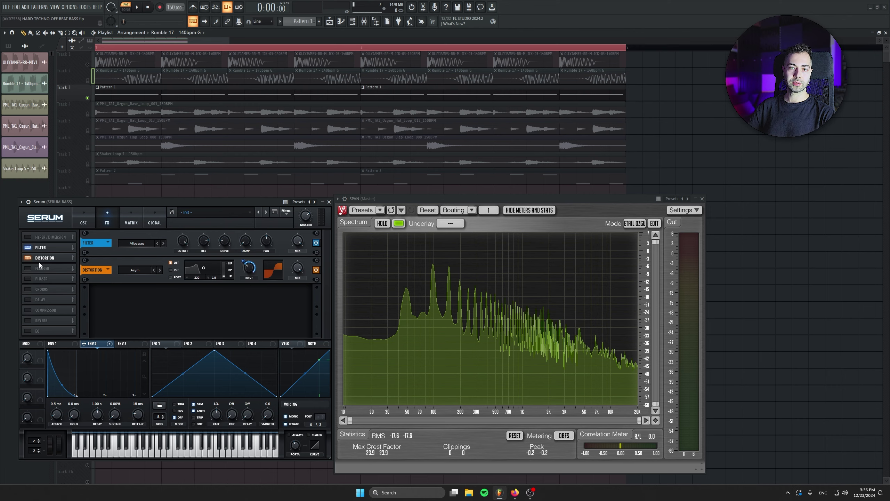
- Add an EQ effect between the filter and the distortion and adjust its low band's frequency, Q and gain for a boosted peak
{"action": "left_click_drag", "start_coordinate": [51, 259], "coordinate": [51, 264]}
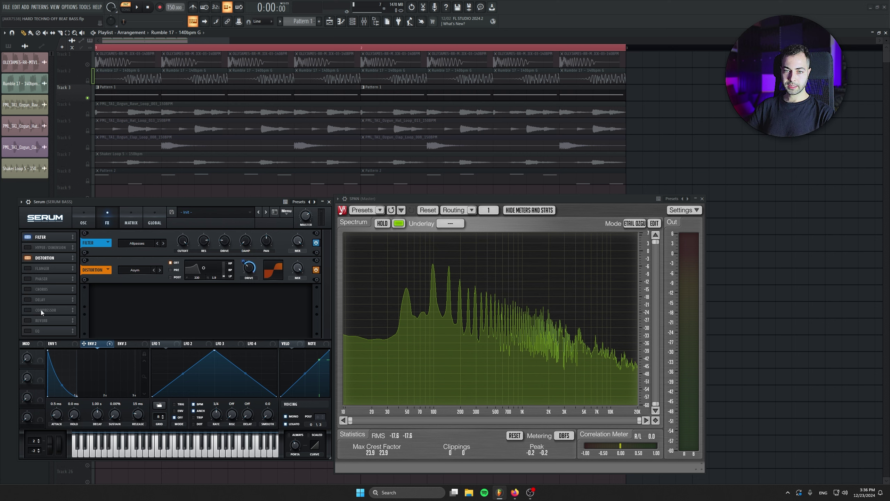
{"action": "left_click", "coordinate": [28, 331]}
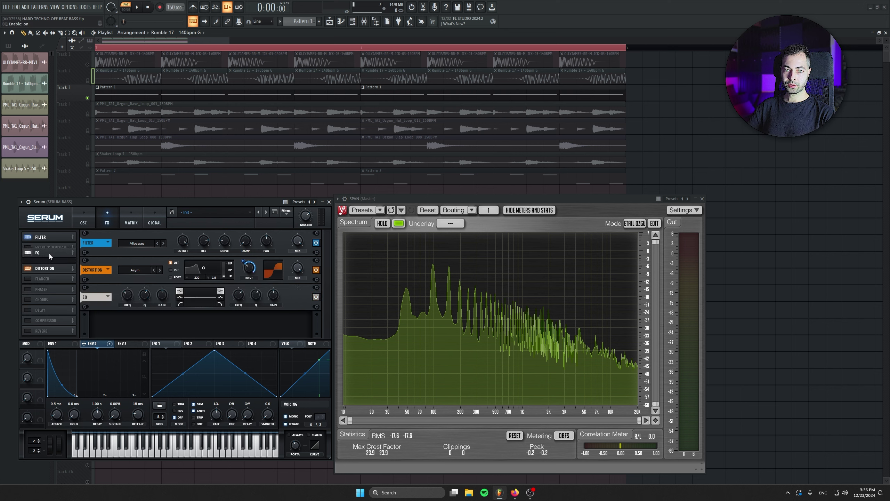
{"action": "left_click_drag", "start_coordinate": [49, 253], "coordinate": [50, 258]}
{"action": "left_click_drag", "start_coordinate": [160, 267], "coordinate": [159, 256]}
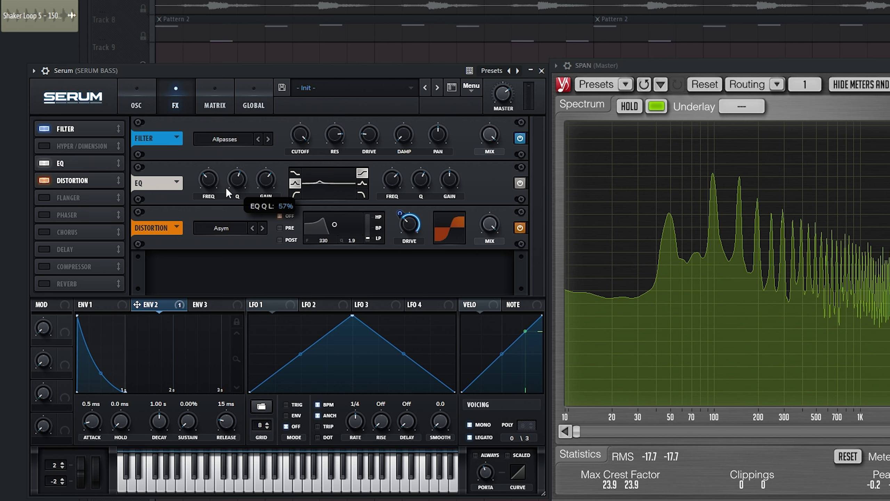
{"action": "left_click_drag", "start_coordinate": [210, 183], "coordinate": [207, 172]}
{"action": "left_click_drag", "start_coordinate": [260, 180], "coordinate": [257, 179]}
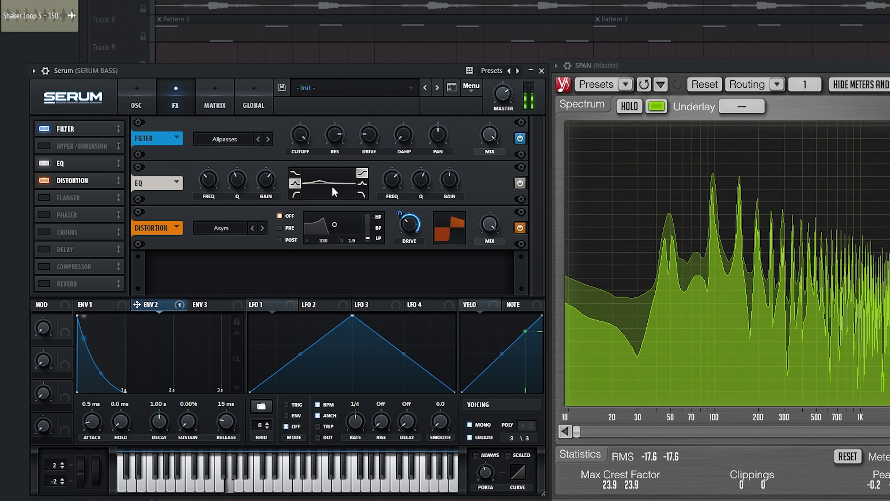
- Compare the bass with the EQ bypassed and enabled, and shape the high band into a boosted peak with Q around 38%
{"action": "left_click", "coordinate": [520, 182]}
{"action": "left_click", "coordinate": [521, 183]}
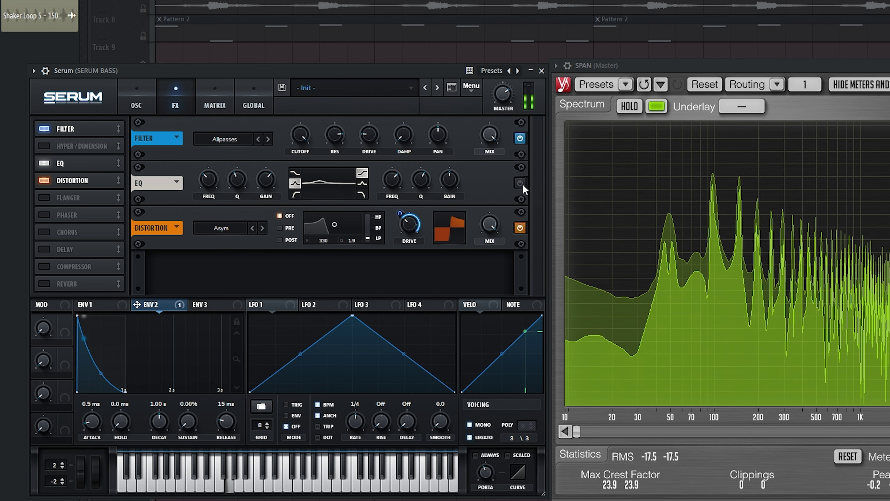
{"action": "left_click", "coordinate": [362, 182]}
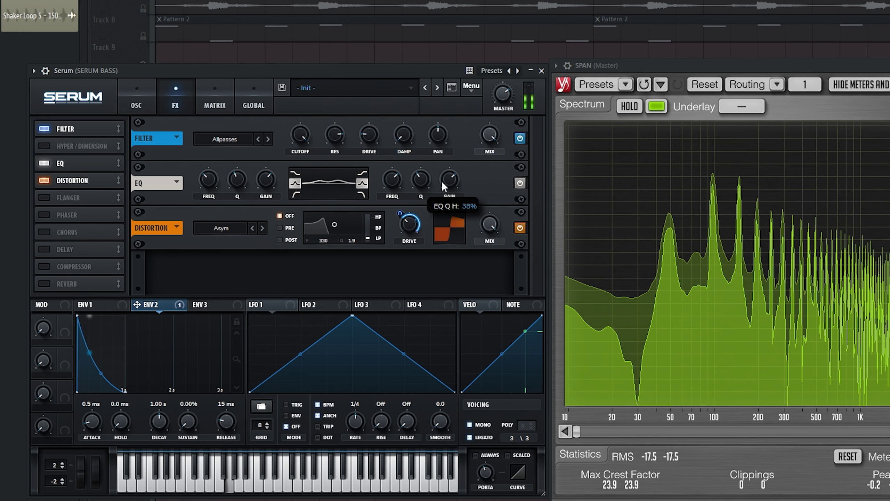
{"action": "left_click_drag", "start_coordinate": [443, 204], "coordinate": [439, 177]}
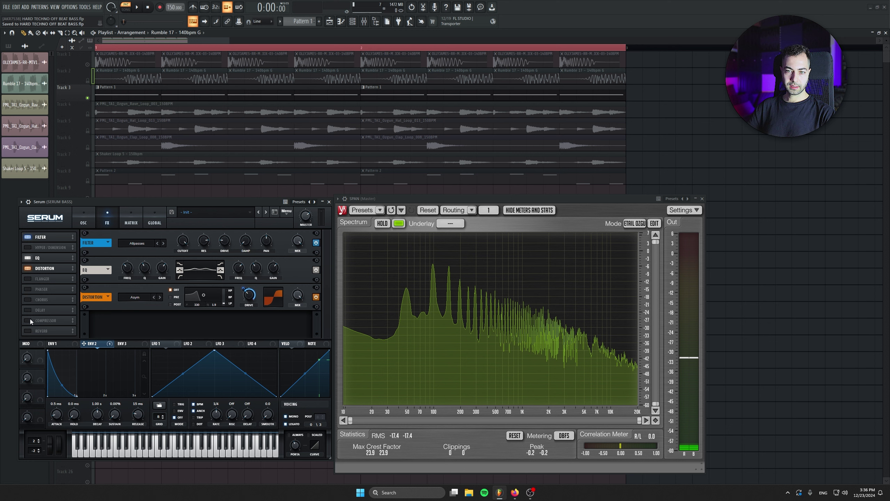
- Add a multiband Compressor between the EQ and the distortion with a 2:1 ratio, and compare it bypassed and enabled
{"action": "left_click", "coordinate": [30, 321]}
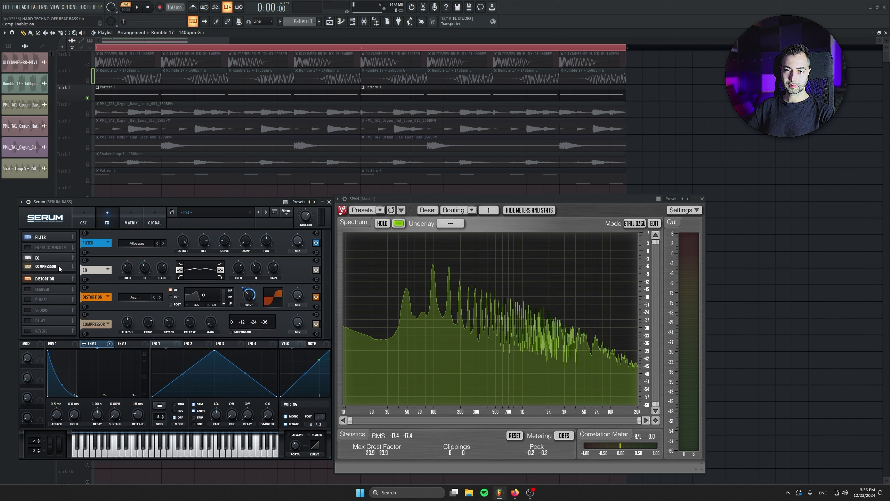
{"action": "left_click_drag", "start_coordinate": [58, 266], "coordinate": [59, 267]}
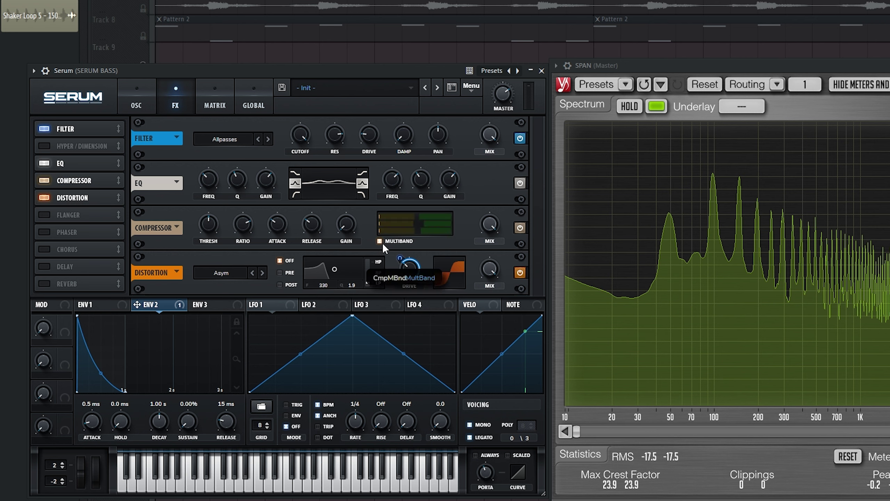
{"action": "mouse_move", "coordinate": [237, 252]}
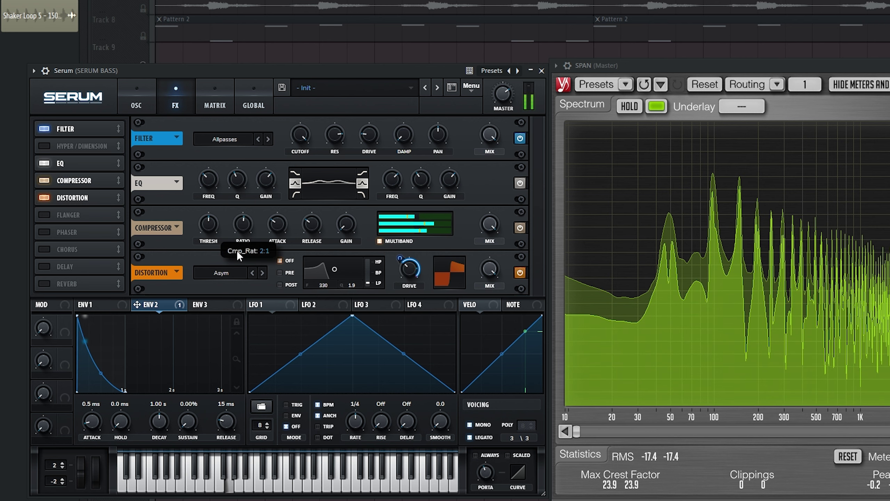
{"action": "left_click", "coordinate": [520, 226]}
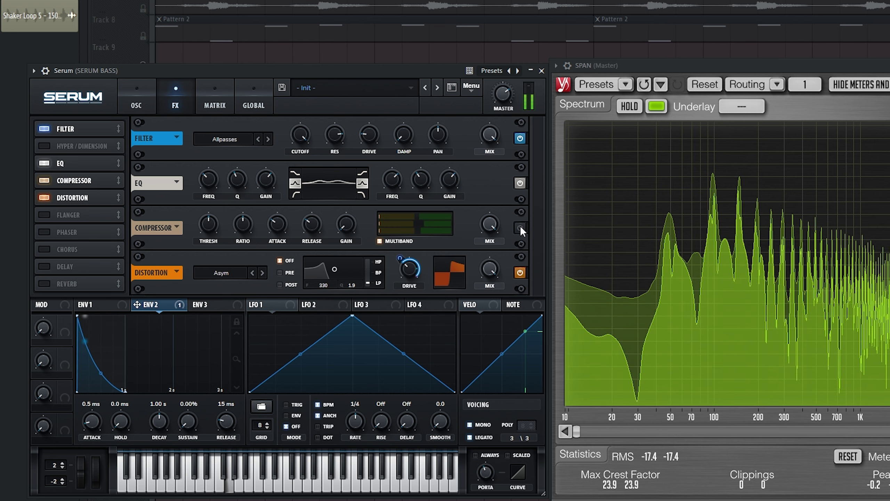
{"action": "left_click", "coordinate": [521, 228]}
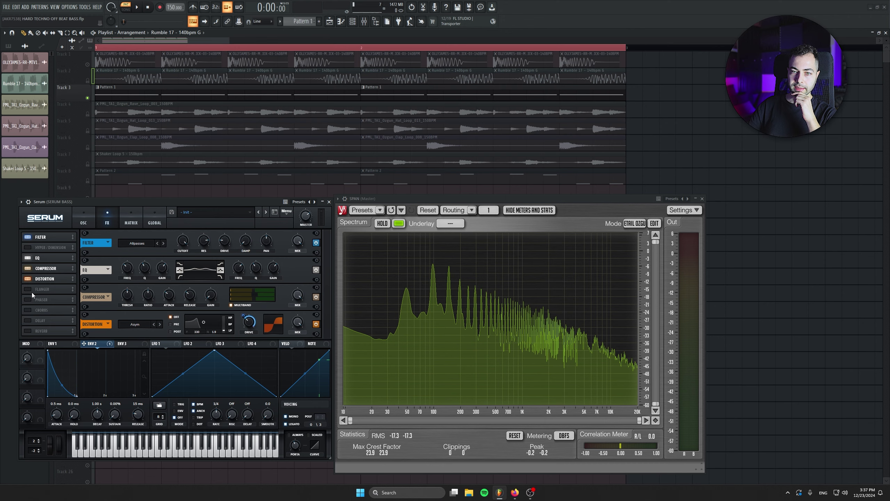
- Add a Phaser between the filter and the EQ, raise its frequency and reduce its mix
{"action": "left_click_drag", "start_coordinate": [49, 301], "coordinate": [57, 253]}
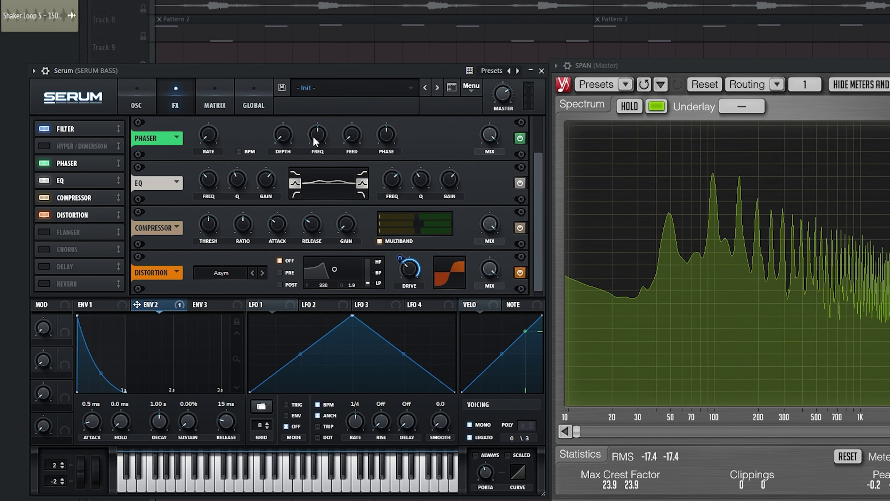
{"action": "left_click_drag", "start_coordinate": [313, 137], "coordinate": [288, 77]}
{"action": "left_click_drag", "start_coordinate": [500, 138], "coordinate": [477, 201]}
{"action": "scroll", "coordinate": [516, 150], "scroll_direction": "up", "scroll_amount": 1}
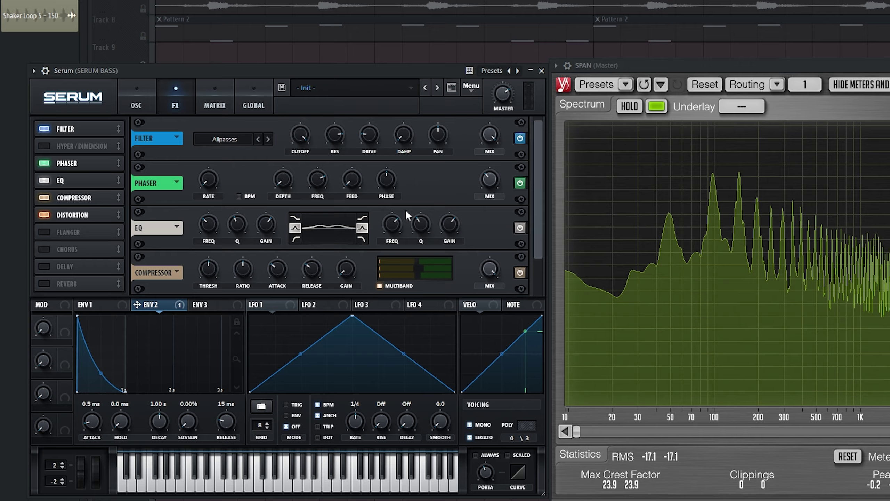
- Enable the kick on Track 1 alongside the bass, show the mixer and play both together
{"action": "left_click", "coordinate": [145, 102]}
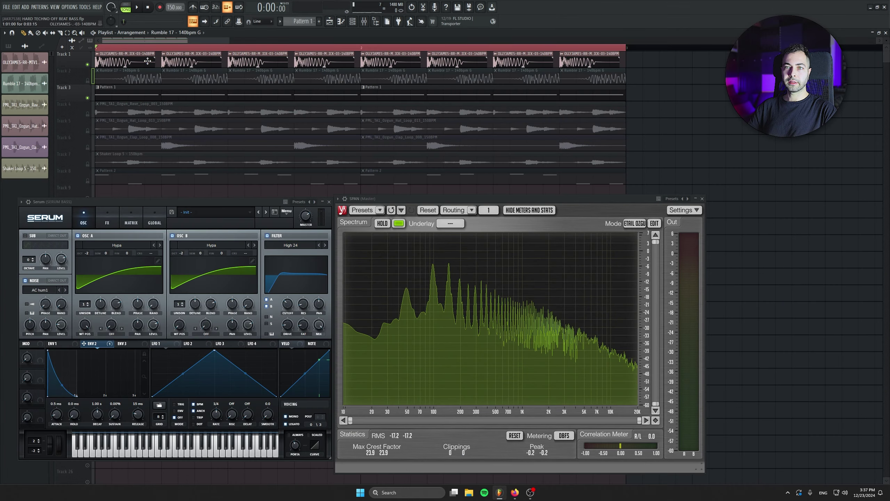
{"action": "key", "text": "F9"}
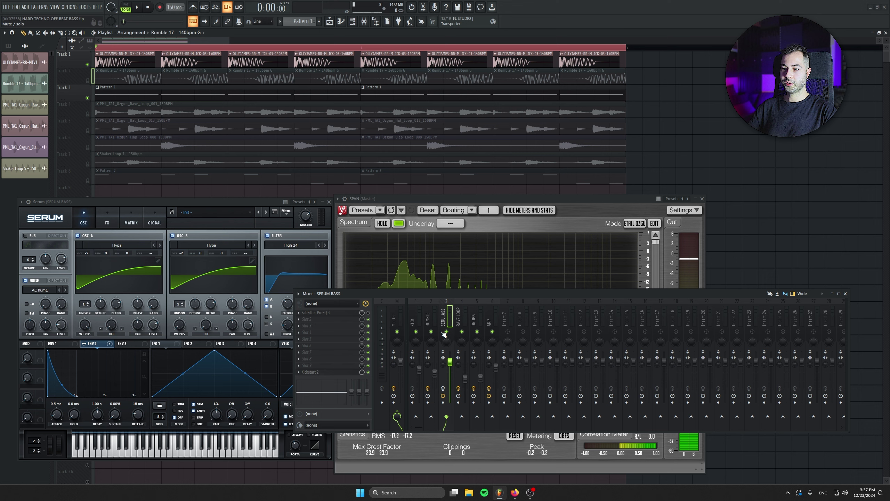
{"action": "key", "text": "space"}
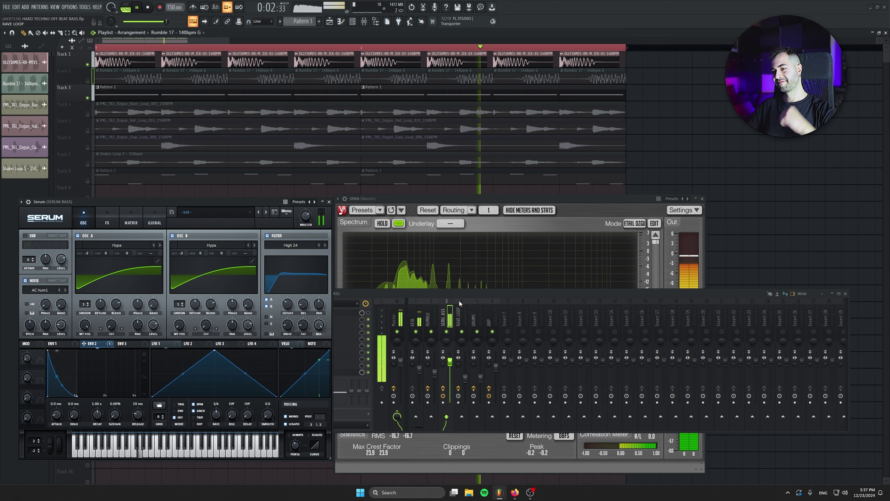
- Rearrange the SPAN and mixer windows so both are usable, and solo the SERUM BASS mixer track
{"action": "left_click_drag", "start_coordinate": [498, 200], "coordinate": [545, 164]}
{"action": "left_click_drag", "start_coordinate": [357, 292], "coordinate": [362, 375]}
{"action": "key", "text": "space"}
{"action": "right_click", "coordinate": [451, 415]}
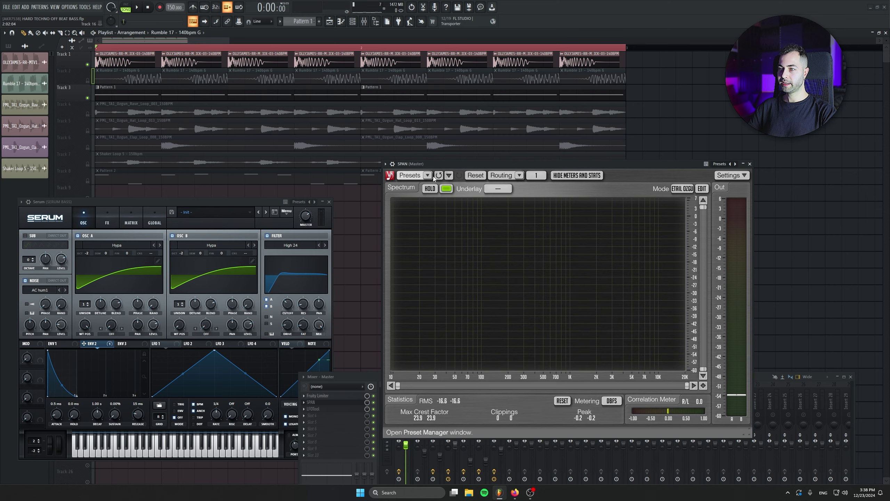
{"action": "left_click_drag", "start_coordinate": [433, 163], "coordinate": [438, 145]}
- Play the soloed bass and examine its low-end peaks in the SPAN spectrum
{"action": "key", "text": "space"}
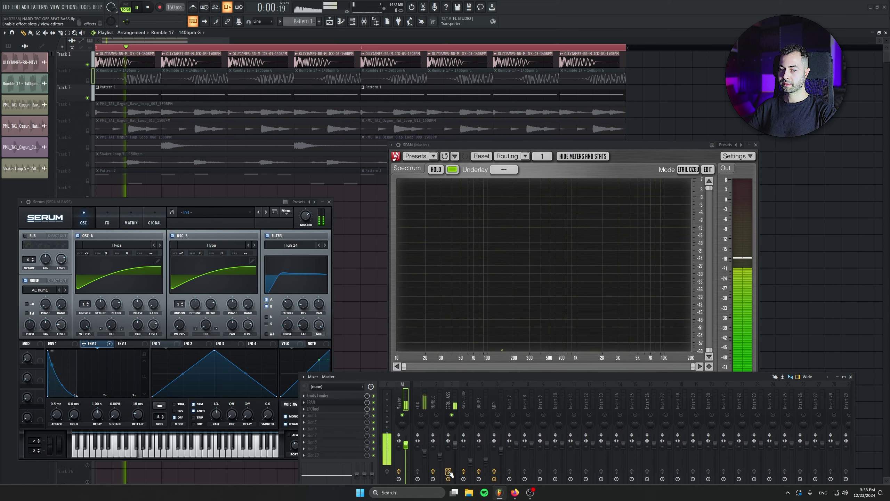
{"action": "left_click", "coordinate": [456, 389]}
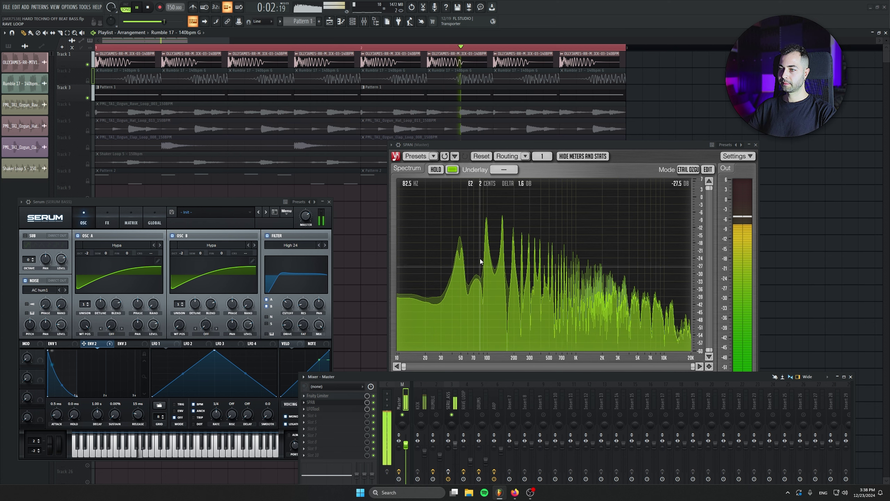
{"action": "key", "text": "space"}
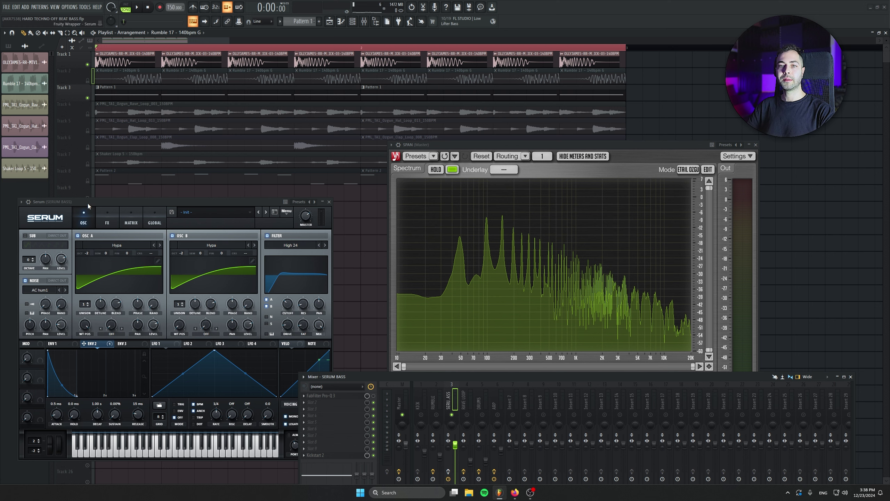
- Enable Serum's sub oscillator as a direct-out sine, raise its level and set its octave to -2 while auditioning
{"action": "left_click", "coordinate": [27, 236]}
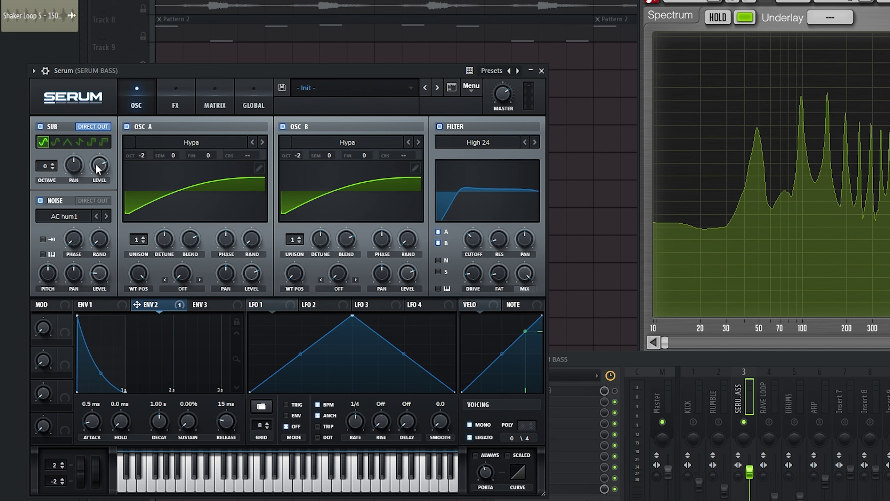
{"action": "left_click_drag", "start_coordinate": [97, 171], "coordinate": [104, 101]}
{"action": "key", "text": "space"}
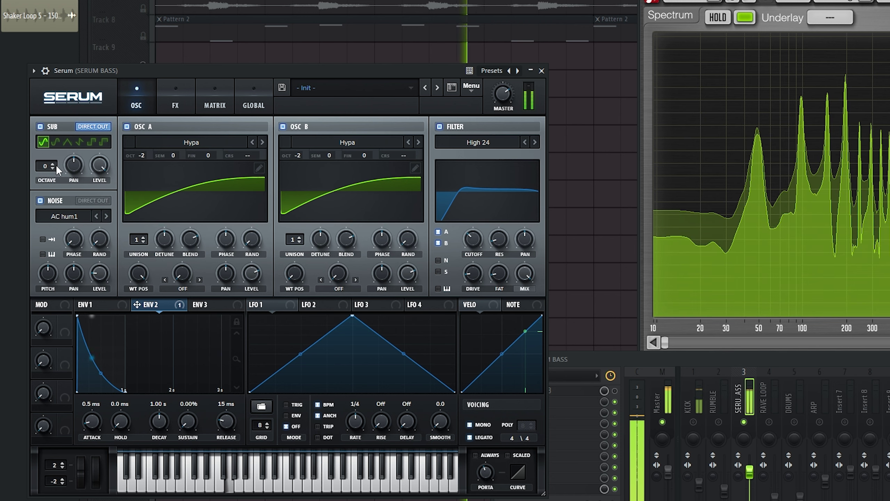
{"action": "left_click_drag", "start_coordinate": [55, 164], "coordinate": [41, 178]}
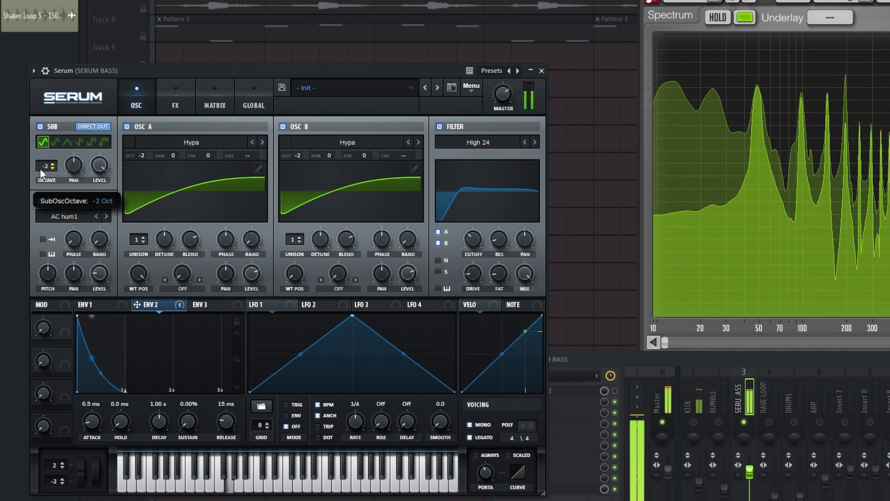
{"action": "left_click", "coordinate": [668, 198]}
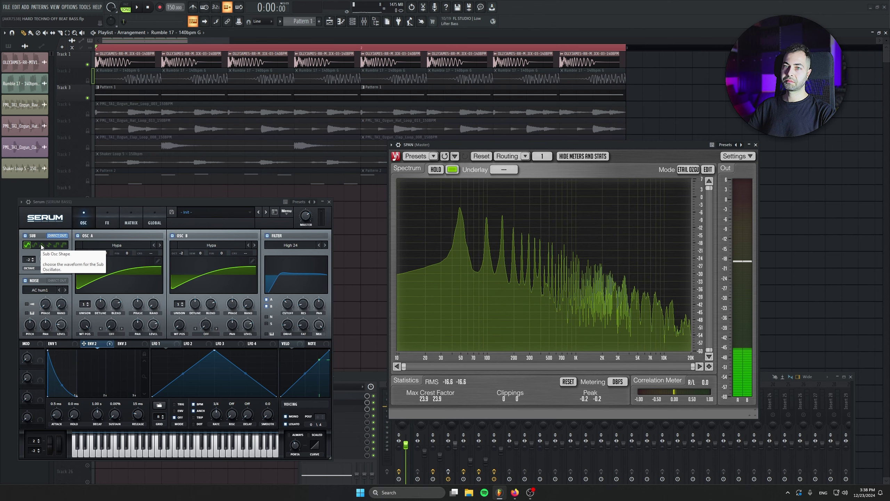
- Play the soloed bass, and toggle the KICK mixer track to hear the bass with the kick
{"action": "left_click", "coordinate": [386, 389]}
{"action": "key", "text": "space"}
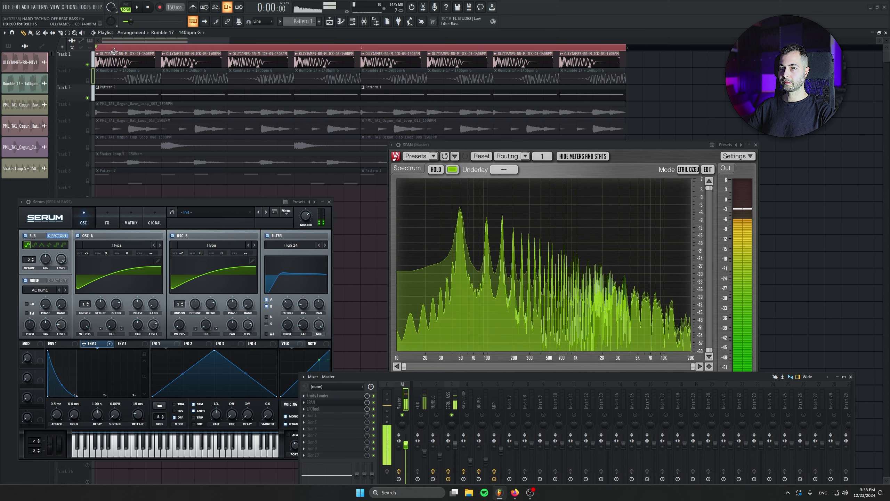
{"action": "key", "text": "space"}
{"action": "key", "text": "space"}
{"action": "left_click", "coordinate": [420, 415]}
{"action": "key", "text": "space"}
{"action": "key", "text": "space"}
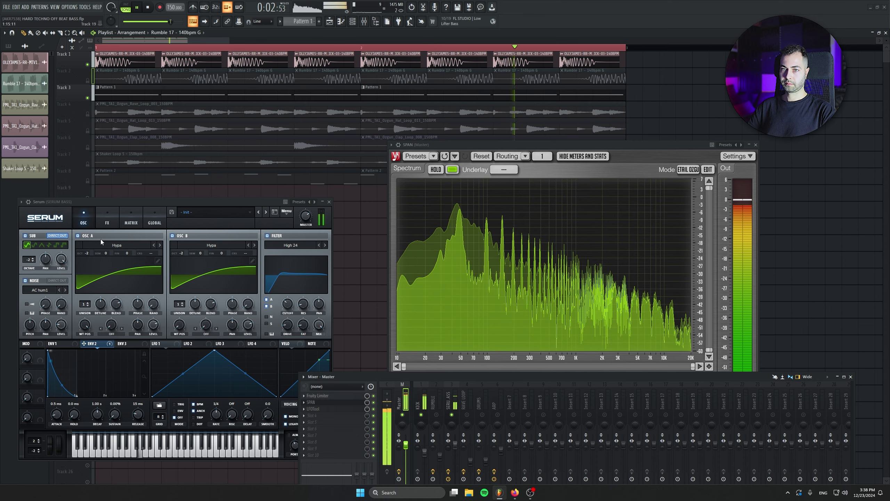
{"action": "left_click", "coordinate": [421, 415]}
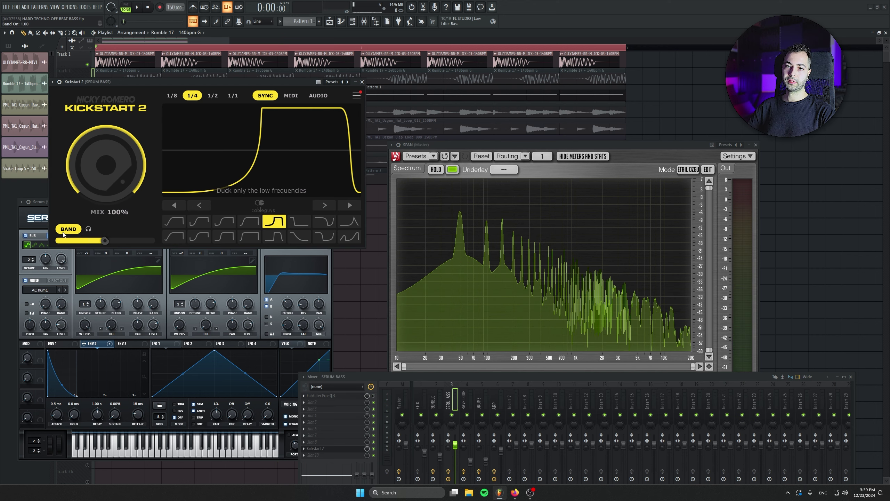
- Limit Kickstart 2's ducking on the SERUM BASS track to frequencies below 211 Hz while auditioning
{"action": "key", "text": "space"}
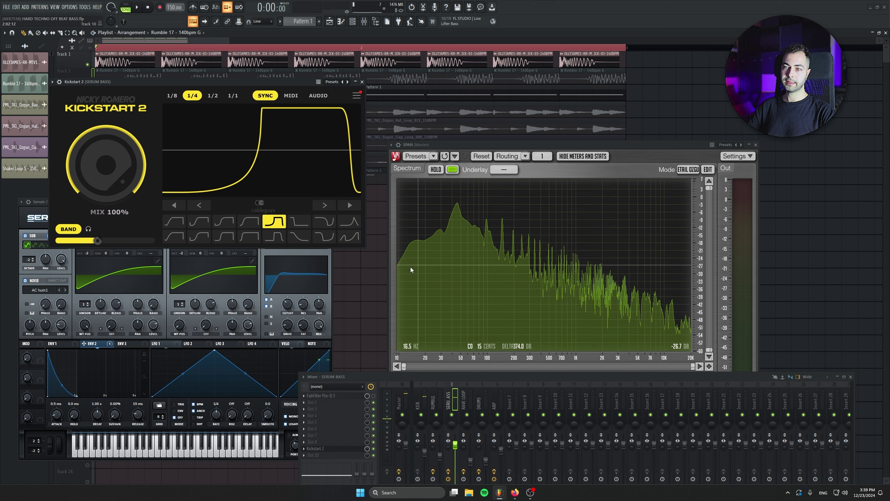
{"action": "mouse_move", "coordinate": [95, 242]}
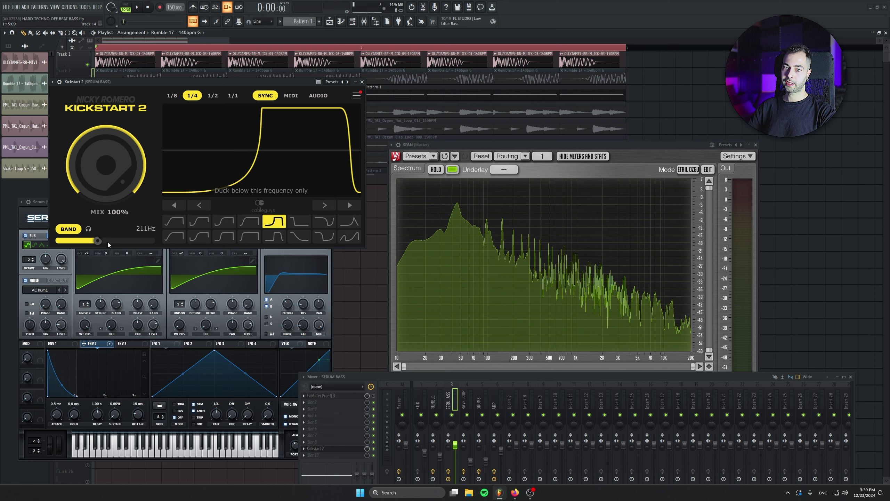
- Add a second Kickstart 2 to the SERUM BASS mixer track and place its window below the first one
{"action": "left_click", "coordinate": [353, 456]}
{"action": "left_click", "coordinate": [387, 343]}
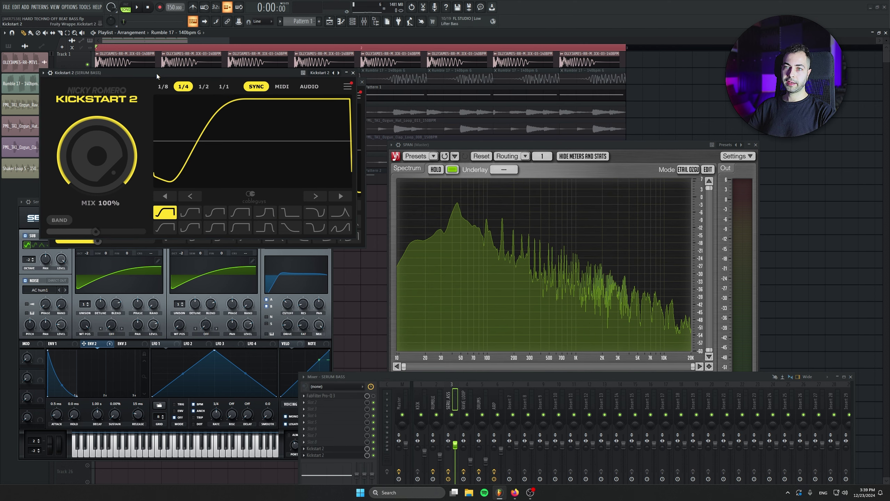
{"action": "left_click_drag", "start_coordinate": [157, 74], "coordinate": [206, 220]}
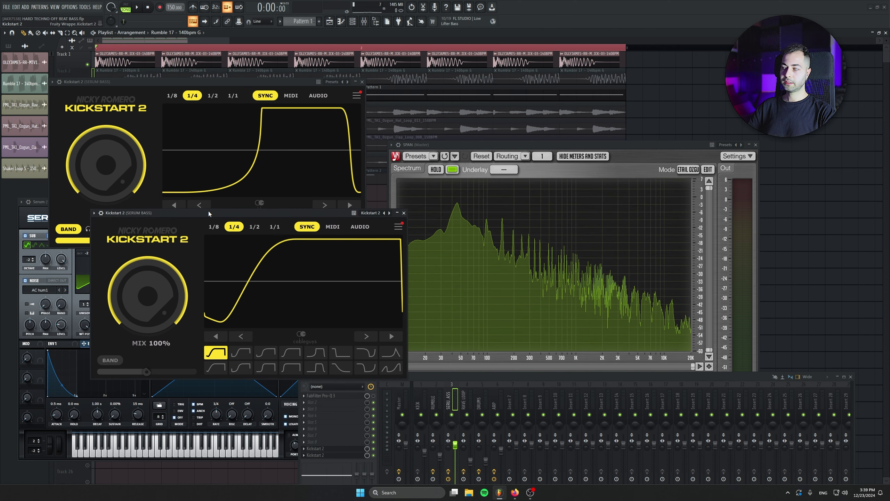
- Audition the Tighter and Nice & Tight curves on the second Kickstart 2 and choose Classic Chain
{"action": "left_click", "coordinate": [260, 362]}
{"action": "left_click", "coordinate": [248, 375]}
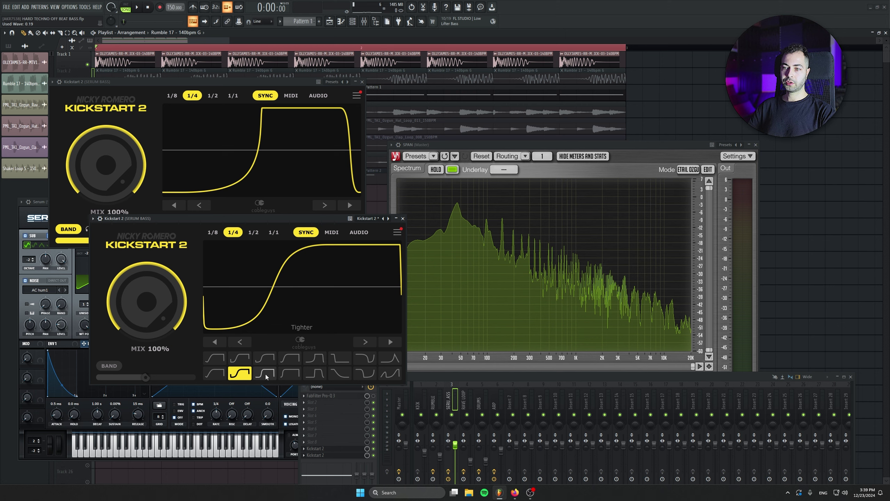
{"action": "key", "text": "space"}
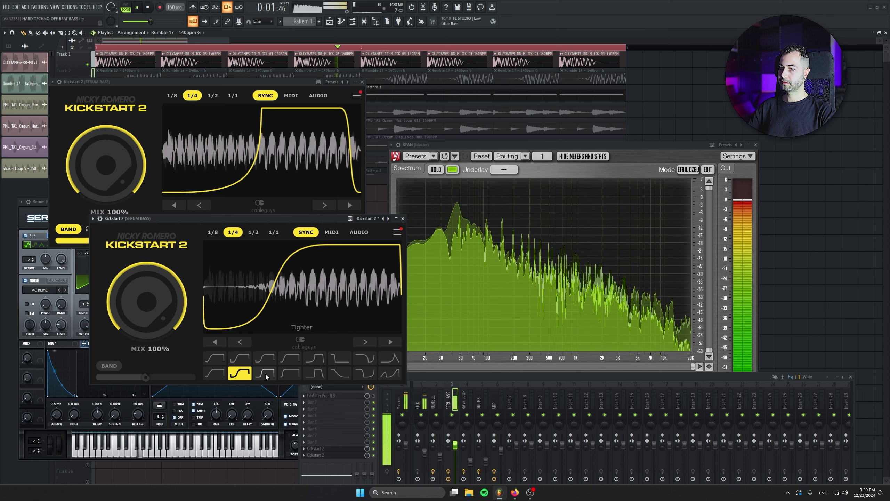
{"action": "left_click", "coordinate": [265, 373]}
{"action": "left_click", "coordinate": [264, 358]}
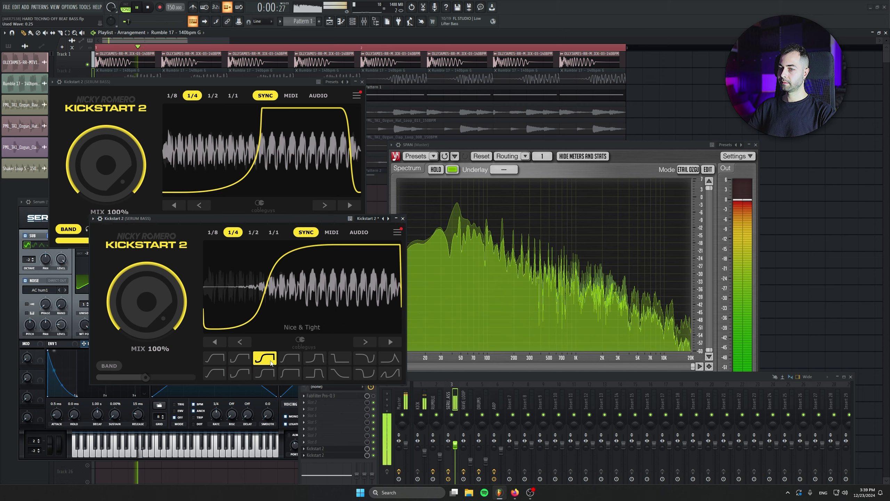
{"action": "left_click", "coordinate": [246, 358]}
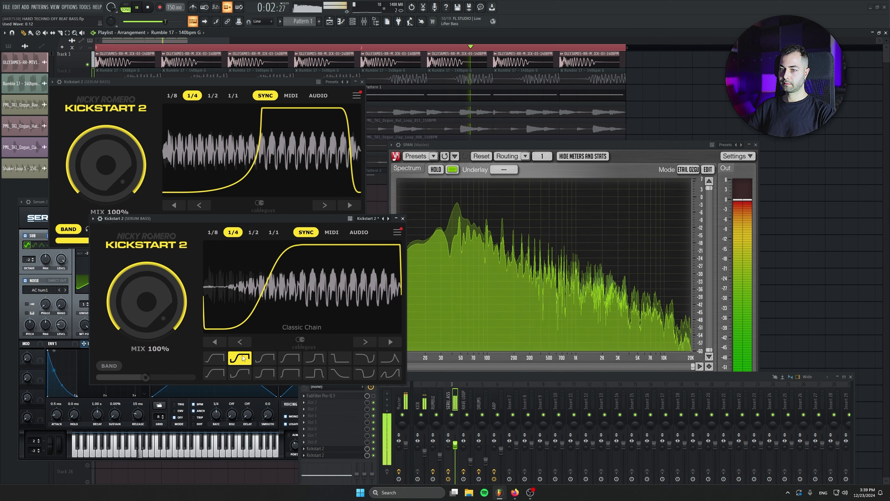
{"action": "mouse_move", "coordinate": [260, 302]}
{"action": "left_mouse_down"}
{"action": "mouse_move", "coordinate": [277, 301]}
{"action": "mouse_move", "coordinate": [261, 301]}
{"action": "left_mouse_up"}
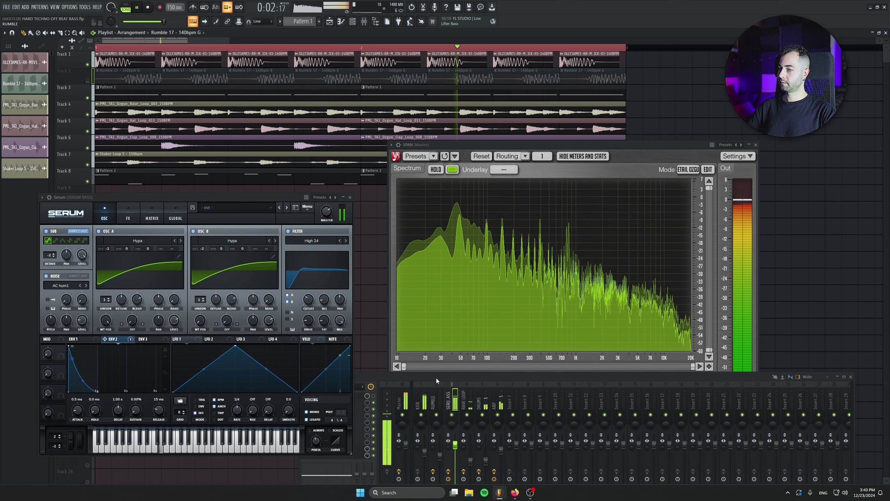
- Insert Fruity Parametric EQ 2 on the SERUM BASS track with band 3 at about -1.8 dB and 294 Hz, and save the project
{"action": "left_click_drag", "start_coordinate": [436, 378], "coordinate": [433, 360]}
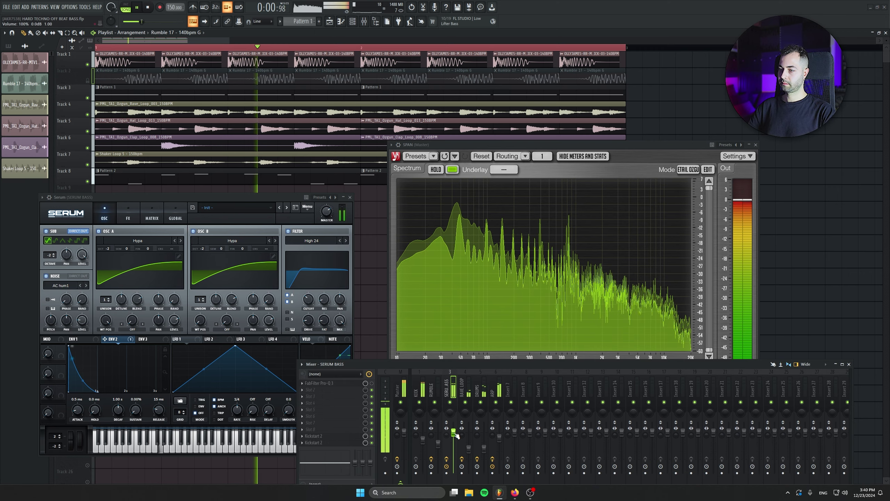
{"action": "left_click", "coordinate": [361, 391]}
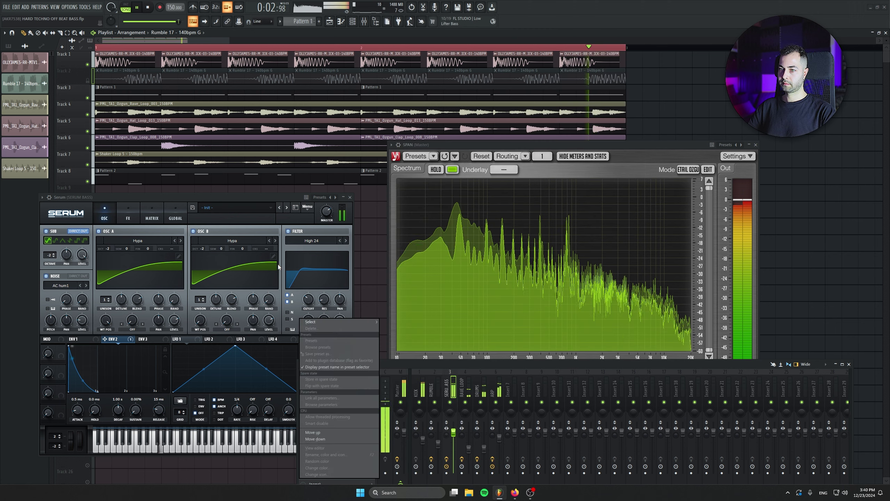
{"action": "mouse_move", "coordinate": [350, 325]}
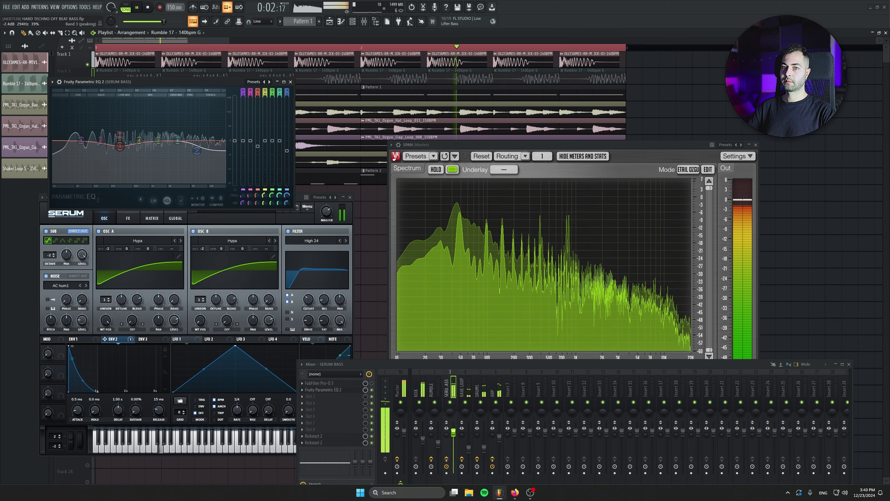
{"action": "left_click_drag", "start_coordinate": [258, 142], "coordinate": [258, 145]}
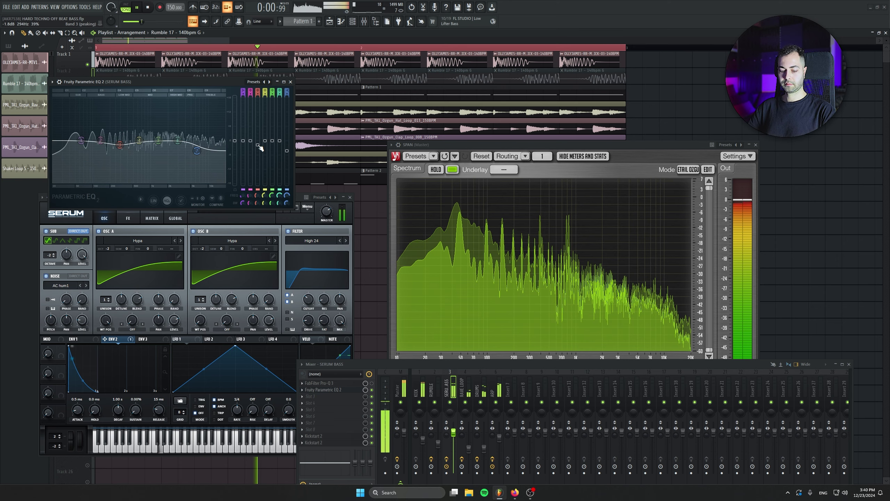
{"action": "key", "text": "ctrl+s"}
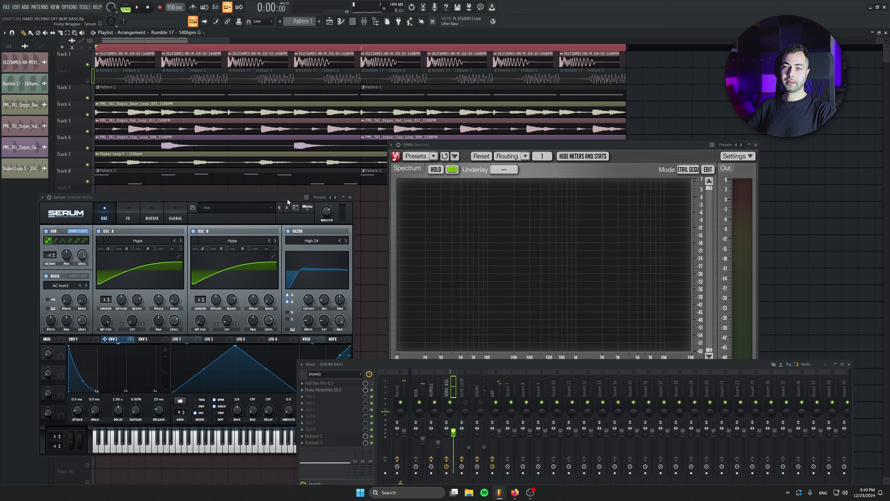
- Adjust the phase of Serum's oscillators A and B while playing the project
{"action": "left_click", "coordinate": [287, 200]}
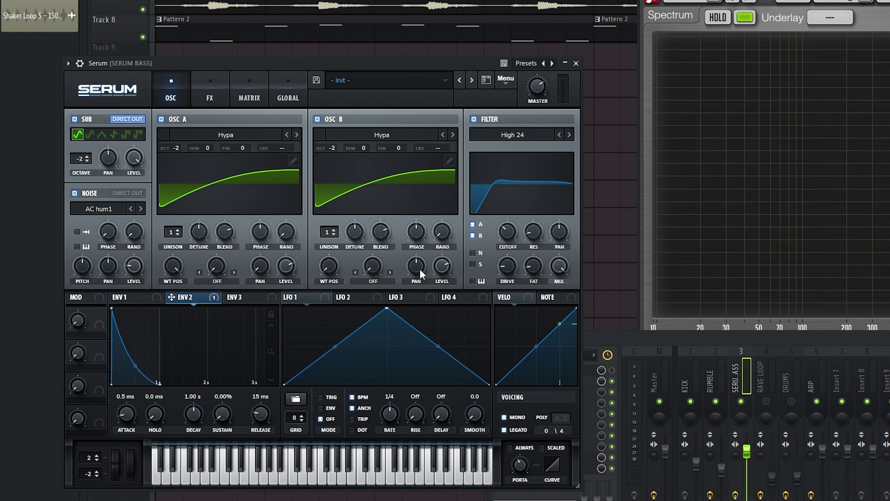
{"action": "mouse_move", "coordinate": [261, 236]}
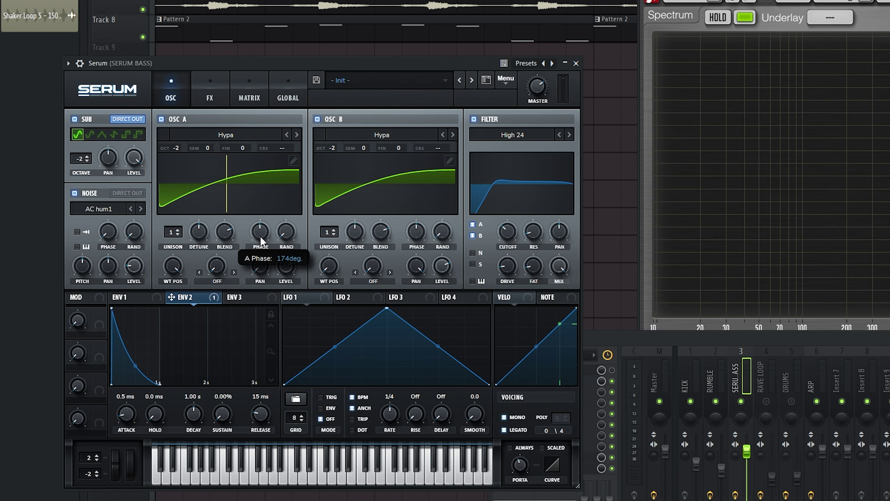
{"action": "left_click_drag", "start_coordinate": [260, 235], "coordinate": [259, 244]}
{"action": "key", "text": "space"}
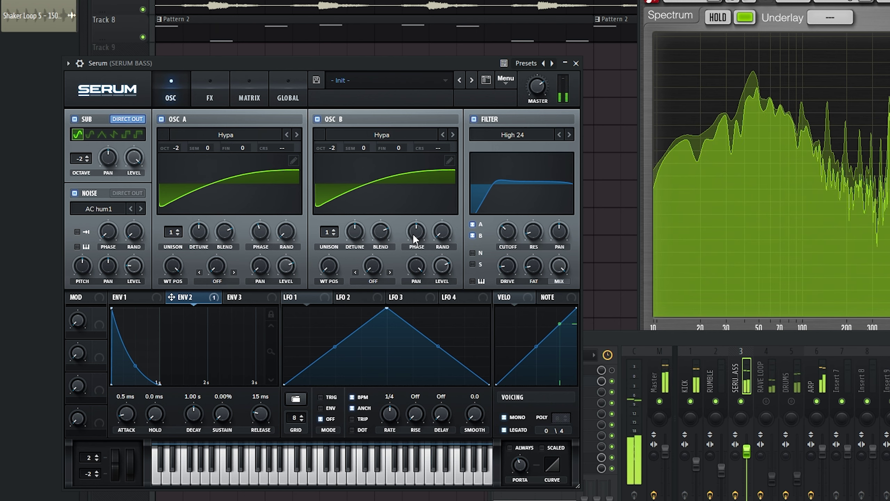
{"action": "left_click_drag", "start_coordinate": [414, 234], "coordinate": [406, 190]}
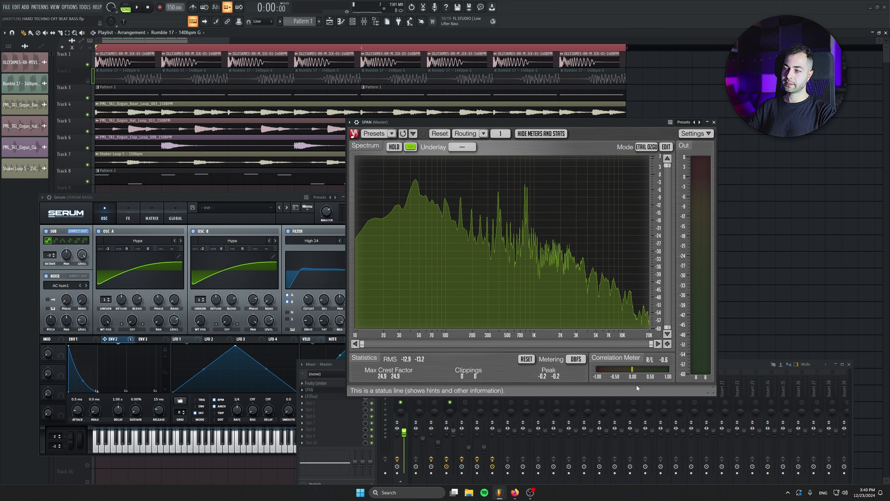
- Play the soloed bass and examine SPAN's correlation meter
{"action": "key", "text": "space"}
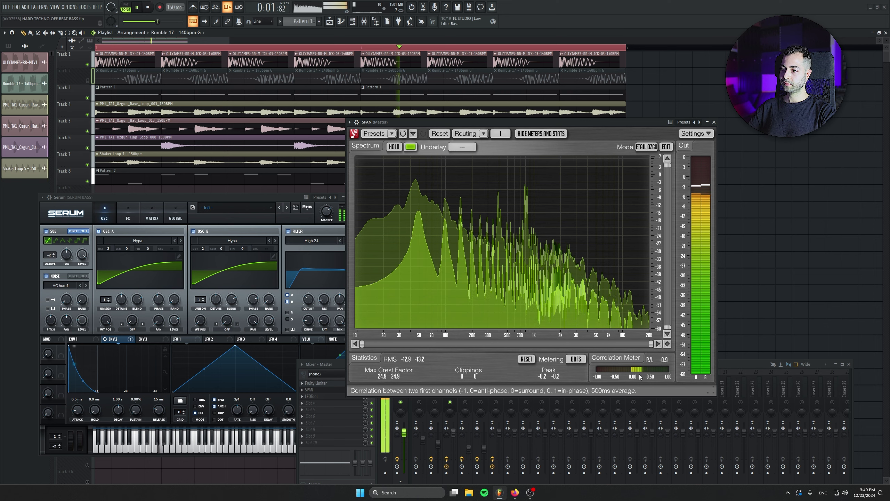
{"action": "key", "text": "space"}
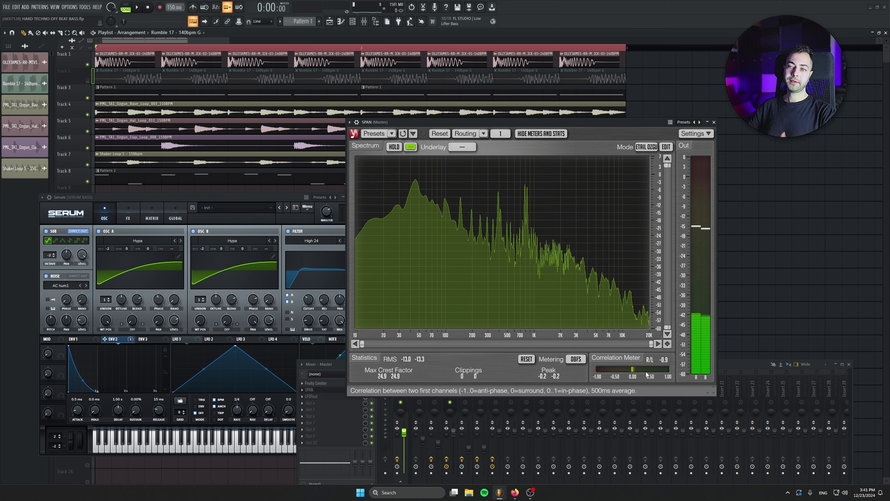
- Play the full mix with the master's stereo separation at 100% merged to check the bass in mono
{"action": "left_click", "coordinate": [738, 369]}
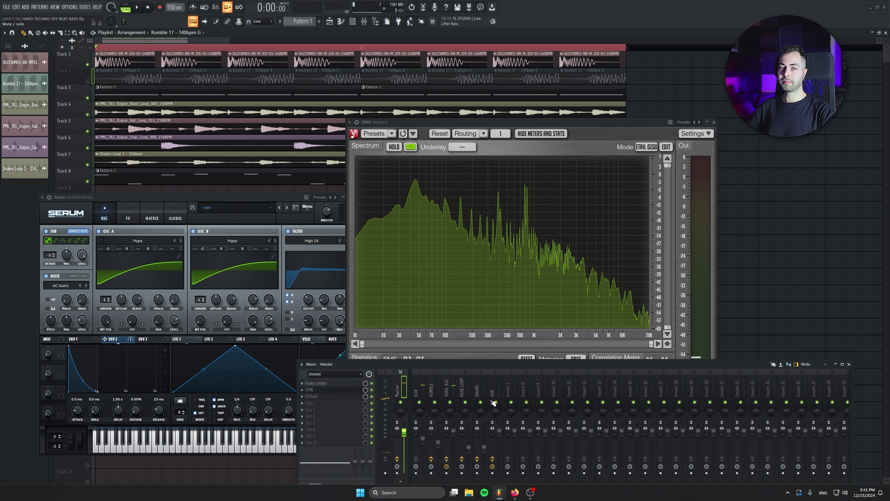
{"action": "left_click", "coordinate": [293, 200]}
{"action": "key", "text": "space"}
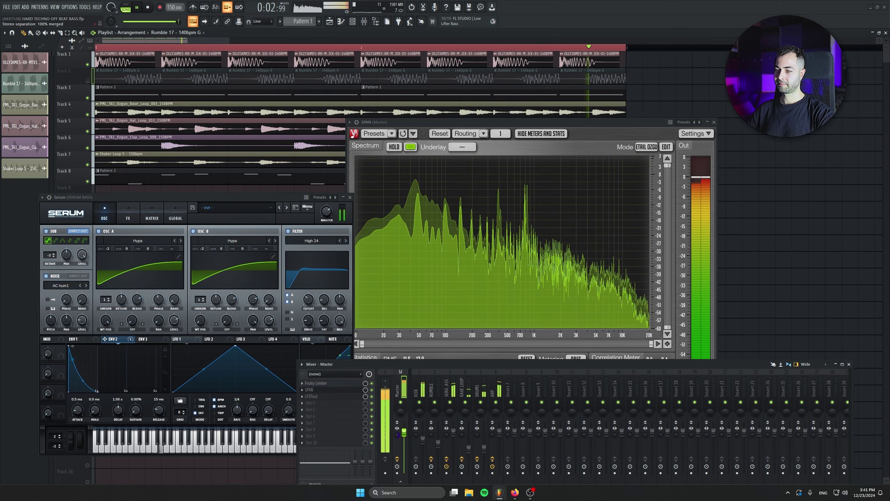
{"action": "left_click", "coordinate": [400, 434]}
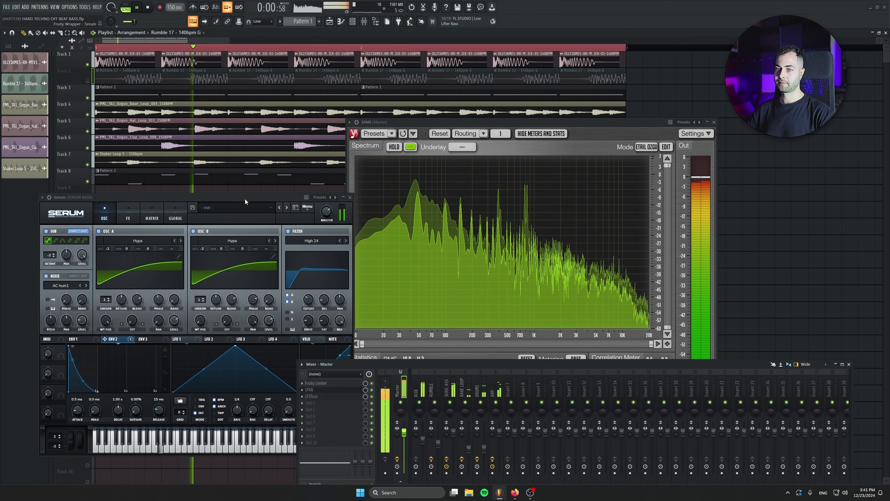
- Stop playback, swap Serum for the Pro-Q 3 on SERUM BASS, and snap its low-cut frequency to F#2 (92.499 Hz)
{"action": "left_click_drag", "start_coordinate": [245, 199], "coordinate": [254, 196]}
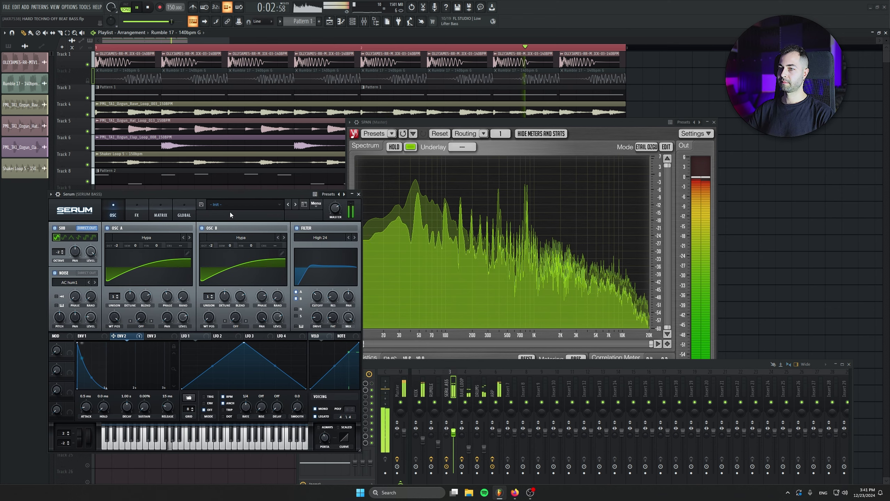
{"action": "key", "text": "space"}
{"action": "left_click", "coordinate": [359, 194]}
{"action": "left_click", "coordinate": [357, 383]}
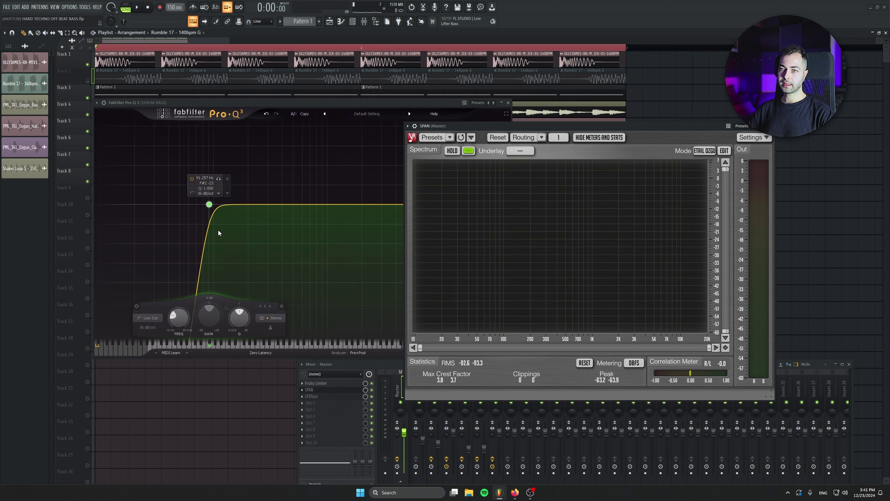
{"action": "left_click", "coordinate": [210, 345]}
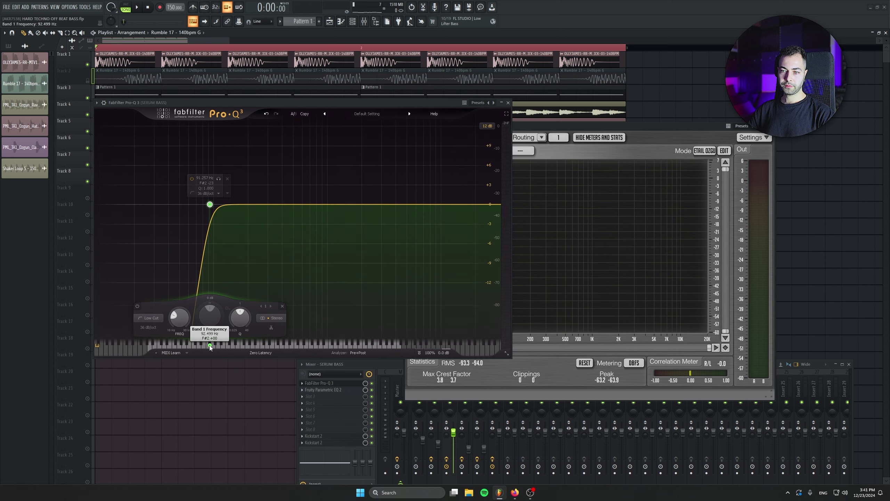
- Solo the SERUM BASS track, play it and move the SPAN window clear of Pro-Q 3
{"action": "left_click", "coordinate": [370, 365]}
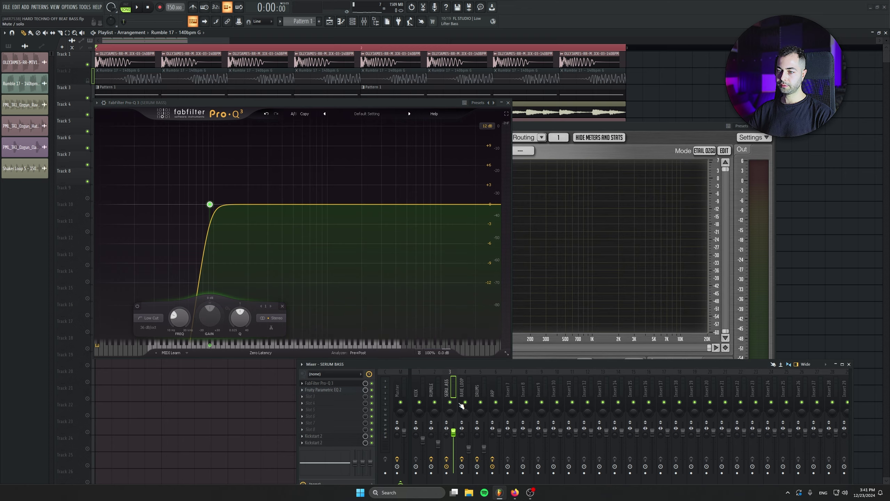
{"action": "key", "text": "space"}
{"action": "left_click_drag", "start_coordinate": [552, 126], "coordinate": [588, 105]}
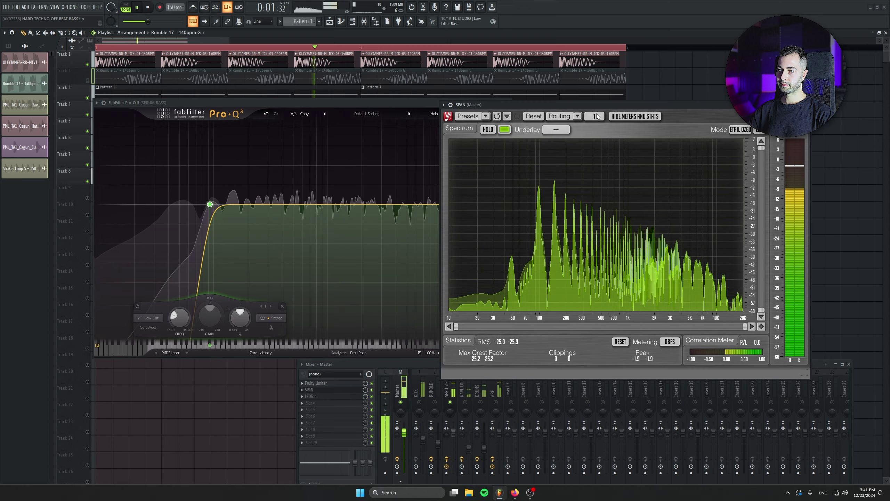
- Place Pro-Q 3 beside SPAN and set its low cut to about 102 Hz with a 48 dB/oct slope while auditioning the bass
{"action": "left_click_drag", "start_coordinate": [209, 204], "coordinate": [215, 205]}
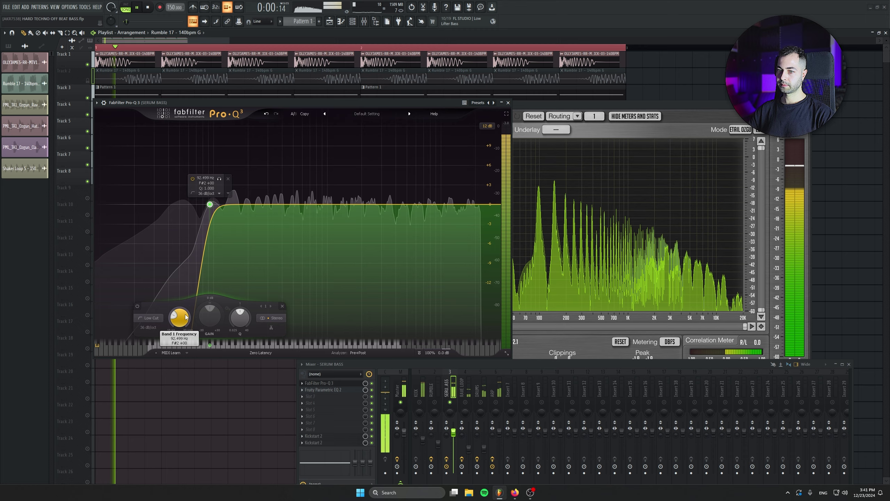
{"action": "left_click_drag", "start_coordinate": [302, 100], "coordinate": [228, 97]}
{"action": "left_click", "coordinate": [470, 105]}
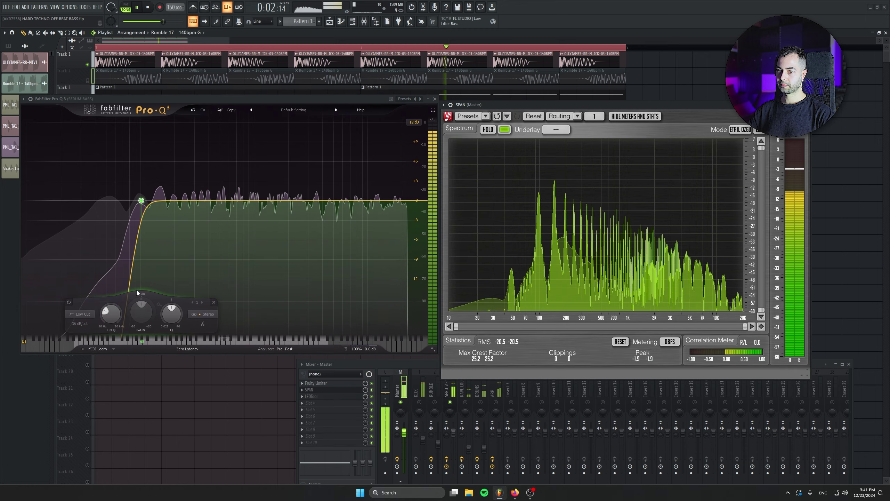
{"action": "left_click", "coordinate": [141, 204], "text": "alt+shift"}
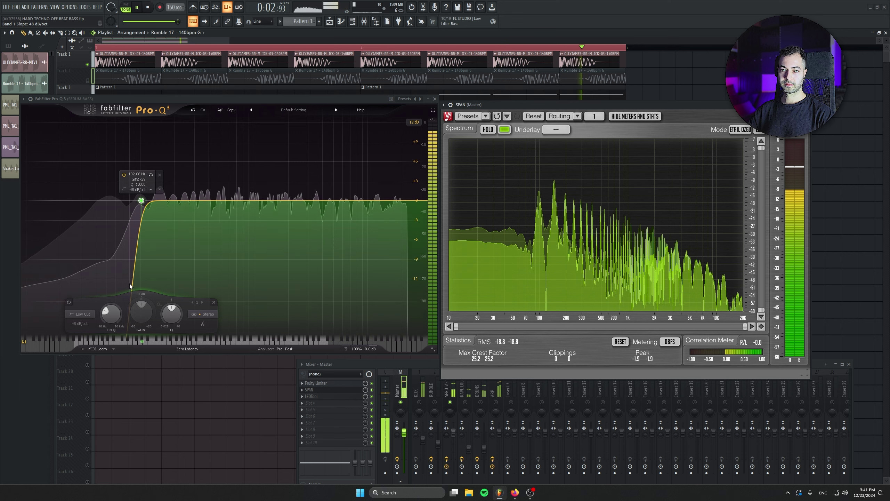
{"action": "key", "text": "space"}
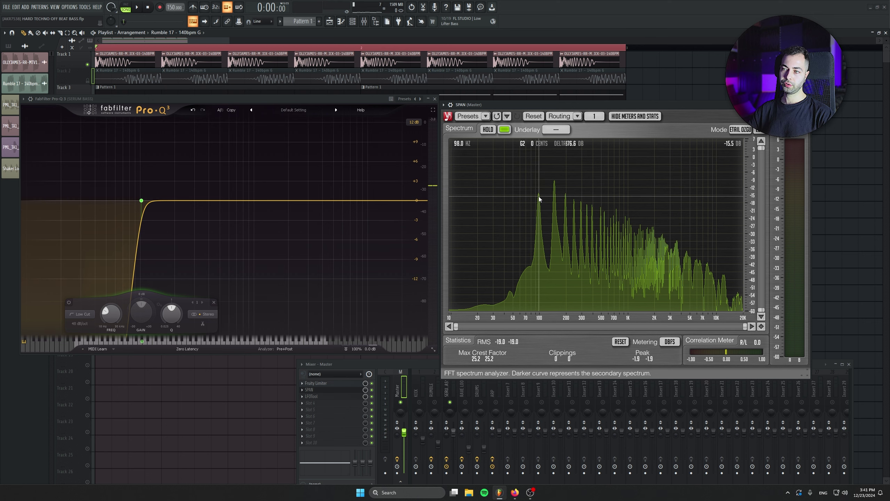
- Close Pro-Q 3, solo the rumble on track 2 and in the mixer, and play it to examine its low end in SPAN
{"action": "left_click", "coordinate": [435, 98]}
{"action": "right_click", "coordinate": [88, 81]}
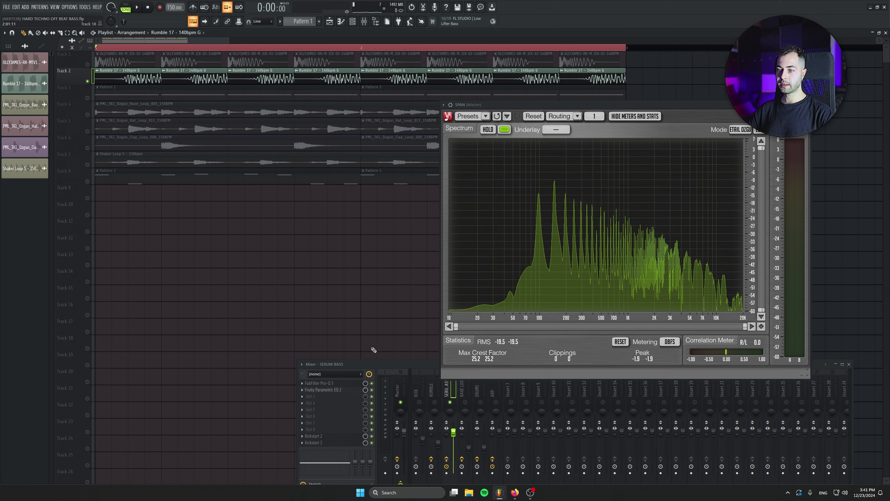
{"action": "right_click", "coordinate": [434, 402]}
{"action": "key", "text": "space"}
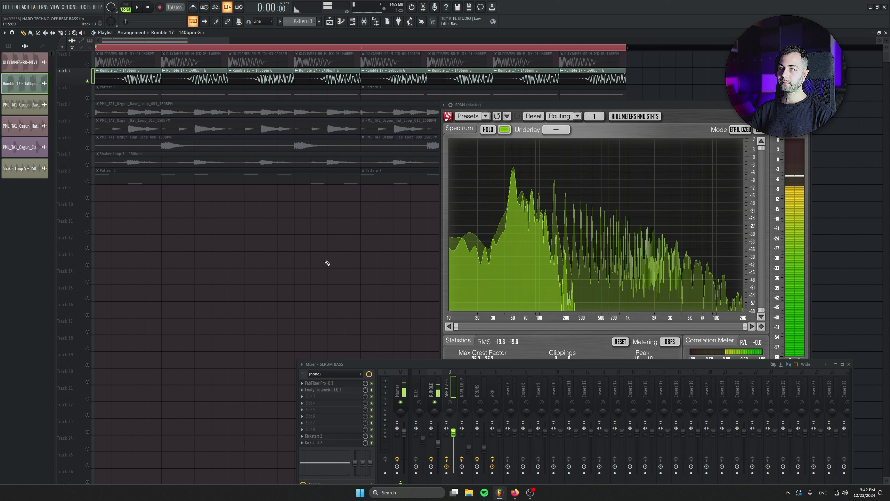
- Enable track 3 with the Serum bass pattern alongside the rumble, and move the mixer so it is fully accessible below the playlist
{"action": "left_click", "coordinate": [88, 98]}
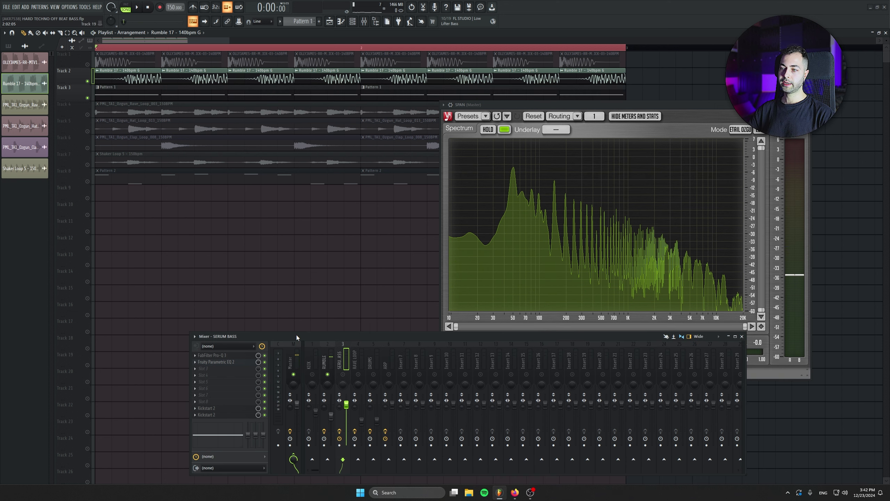
{"action": "left_click_drag", "start_coordinate": [403, 362], "coordinate": [296, 335]}
{"action": "key", "text": "space"}
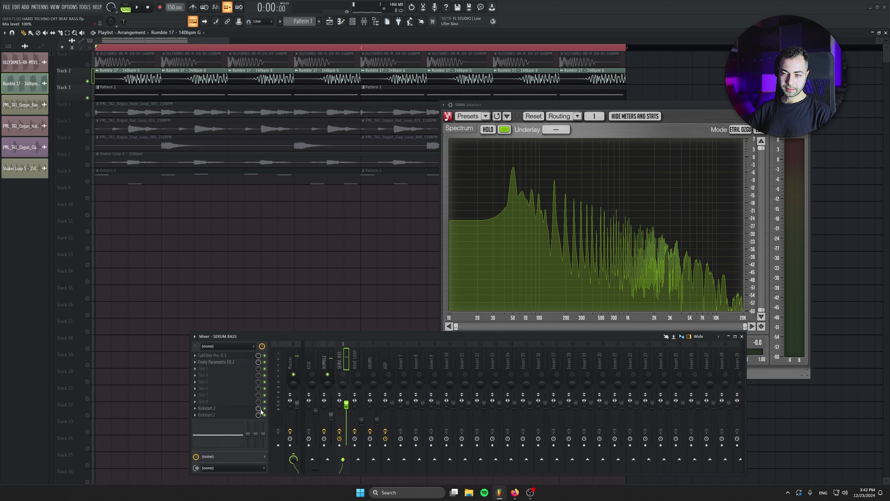
- Review the ducking curves of both Kickstart 2 instances on SERUM BASS, closing each one after viewing
{"action": "left_click", "coordinate": [245, 409]}
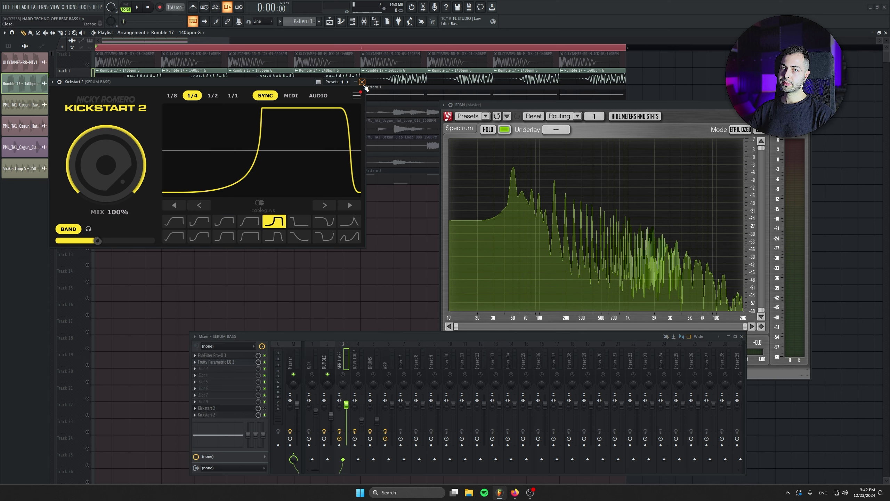
{"action": "left_click", "coordinate": [362, 83]}
{"action": "left_click", "coordinate": [228, 415]}
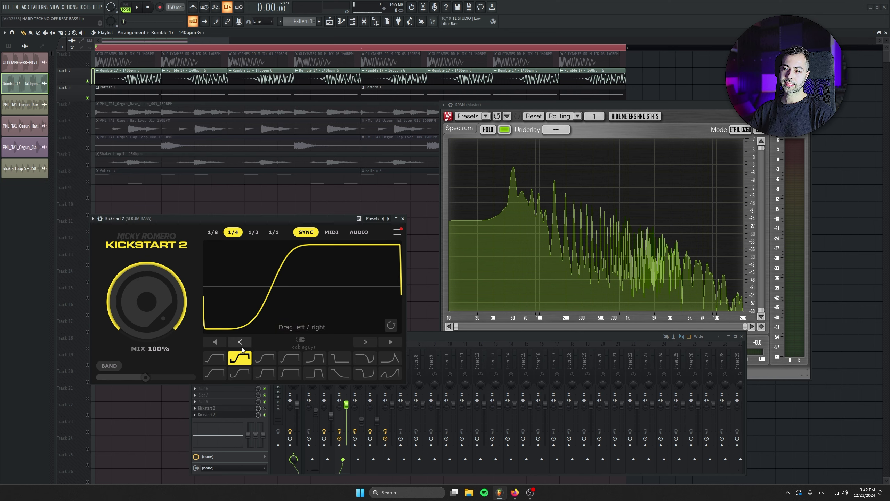
{"action": "left_click", "coordinate": [402, 218]}
- Play RUMBLE and SERUM BASS together, toggling the bass channel on and off to compare how they overlap in SPAN
{"action": "left_click", "coordinate": [337, 360]}
{"action": "key", "text": "space"}
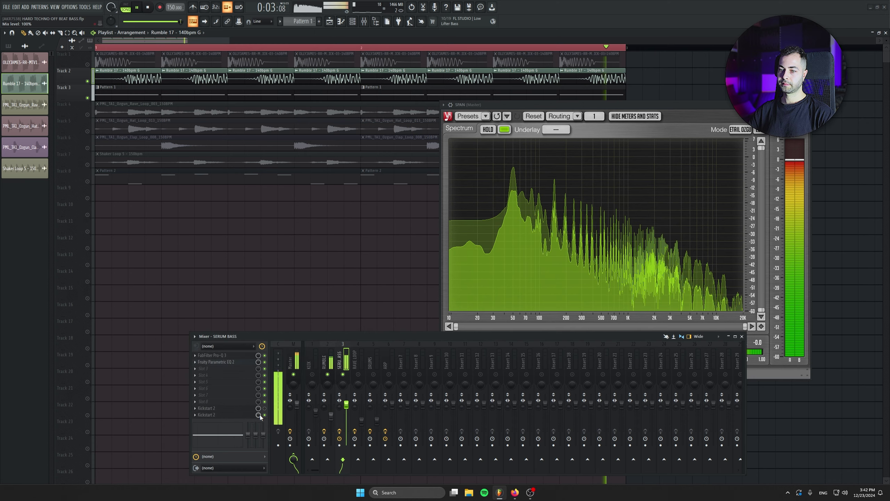
{"action": "left_click", "coordinate": [327, 374]}
{"action": "right_click", "coordinate": [332, 374]}
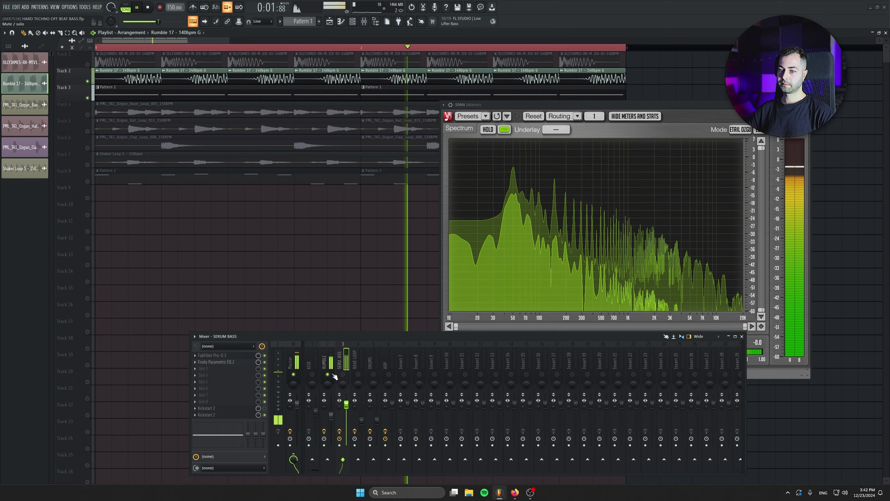
{"action": "key", "text": "space"}
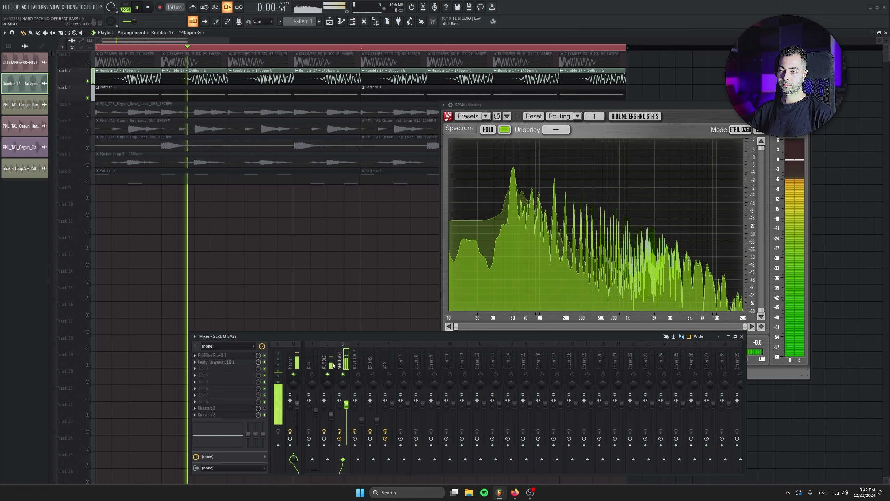
- Set the SERUM BASS Pro-Q 3 low cut to about 145 Hz with a 36 dB/oct slope while auditioning it with the rumble
{"action": "left_click", "coordinate": [239, 355]}
{"action": "key", "text": "space"}
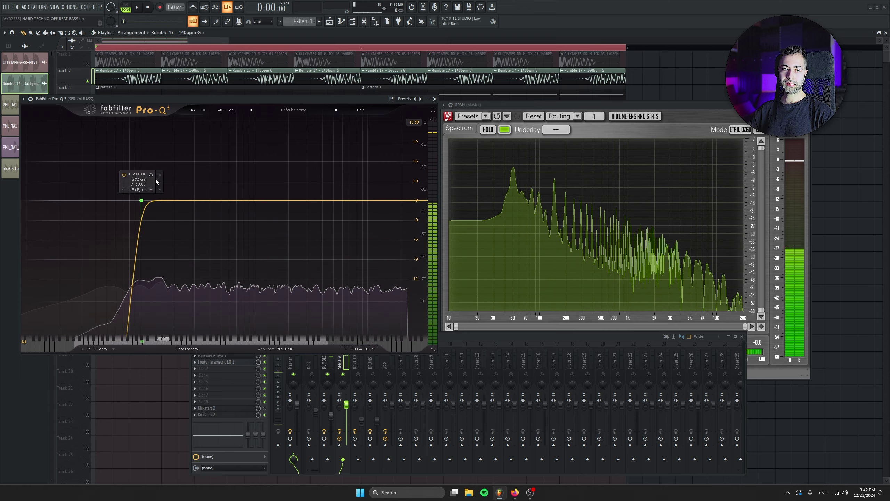
{"action": "key", "text": "space"}
{"action": "left_click", "coordinate": [141, 200]}
{"action": "left_click_drag", "start_coordinate": [114, 325], "coordinate": [116, 319]}
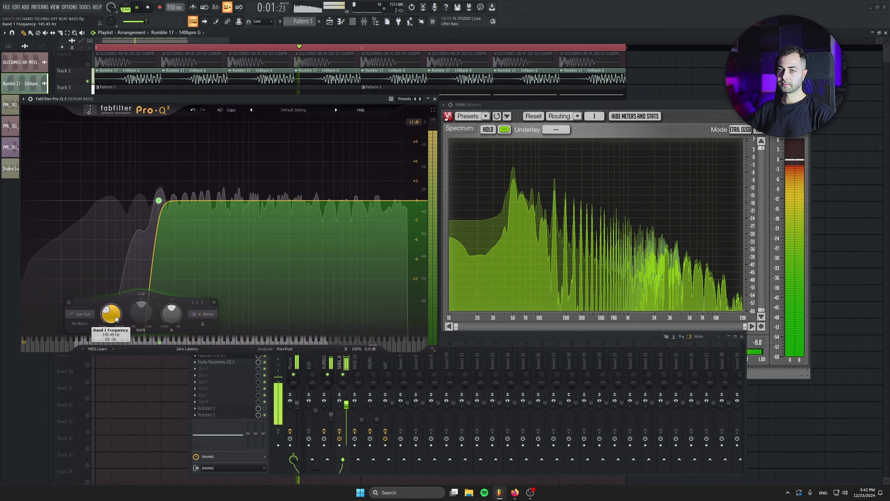
{"action": "left_click", "coordinate": [476, 227]}
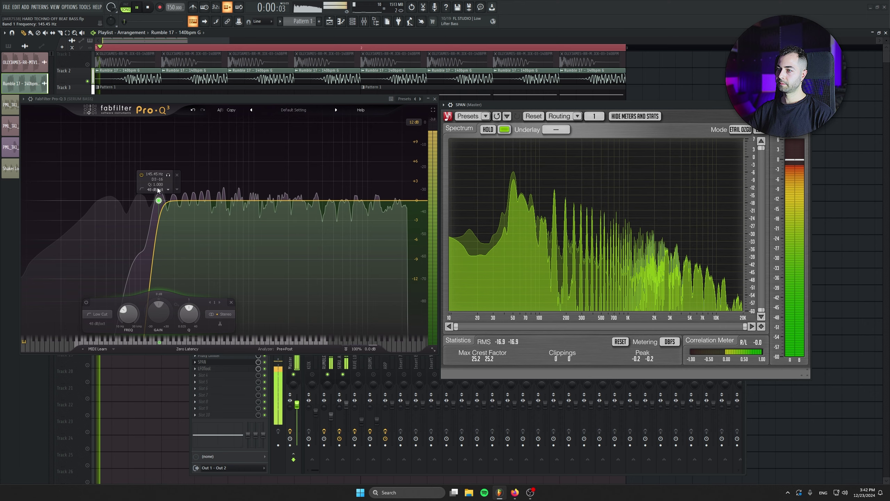
{"action": "scroll", "coordinate": [152, 192], "scroll_direction": "down", "scroll_amount": 1}
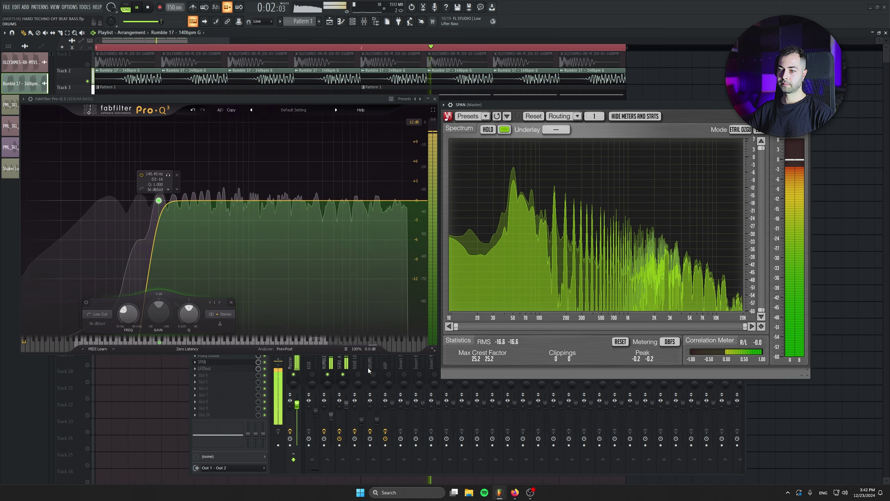
{"action": "key", "text": "space"}
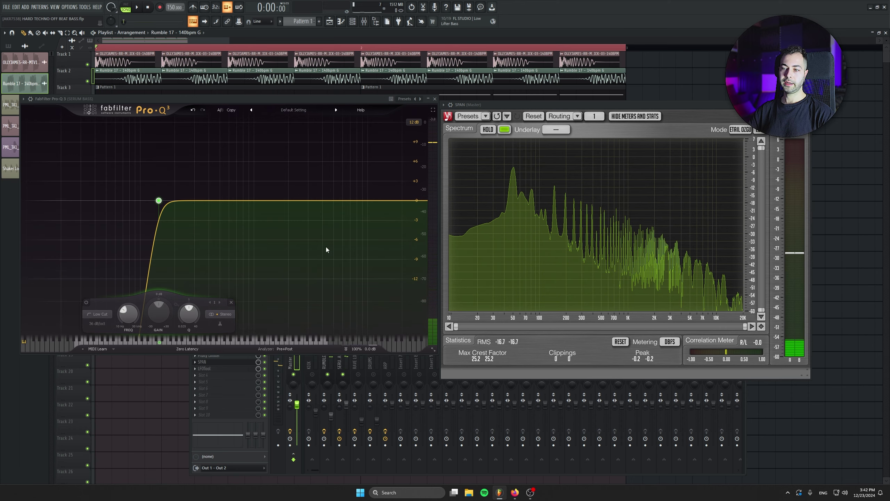
- Bring back all mixer tracks and play the mix, muting the rave loop, drums and arp to focus on kick, rumble and bass
{"action": "left_click", "coordinate": [405, 375]}
{"action": "key", "text": "space"}
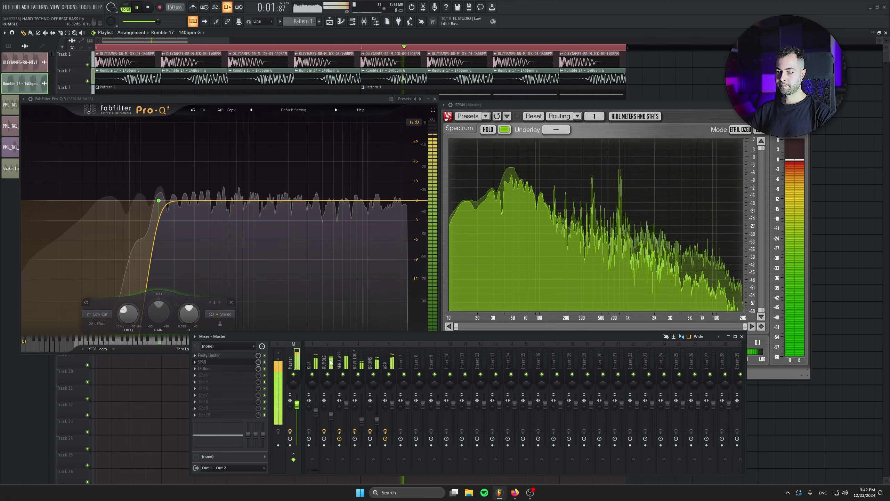
{"action": "left_click", "coordinate": [358, 374]}
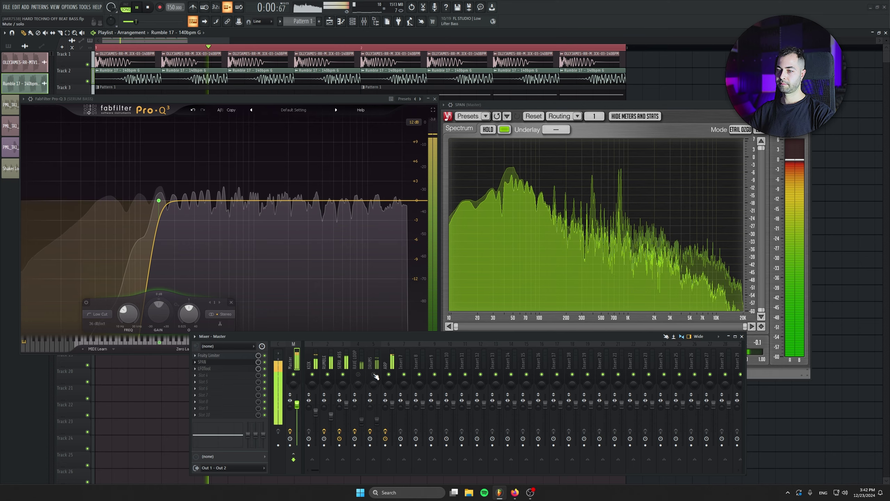
{"action": "left_click", "coordinate": [349, 379]}
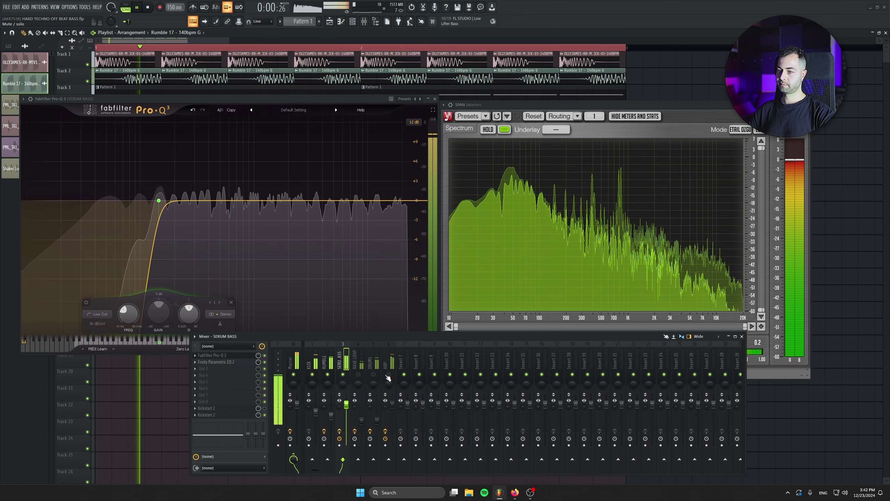
- Shift the ducking curve of the full-band Kickstart 2 on SERUM BASS slightly later during playback, and close it and Pro-Q 3
{"action": "left_click", "coordinate": [235, 415]}
{"action": "key", "text": "space"}
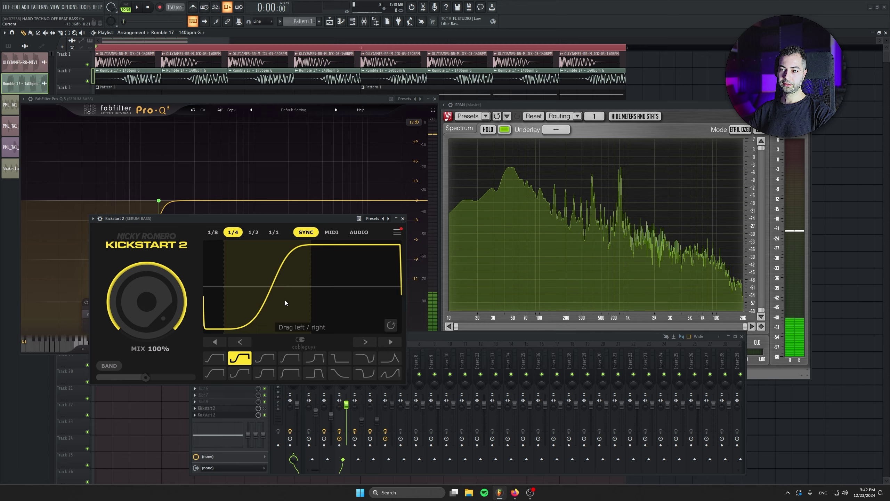
{"action": "key", "text": "space"}
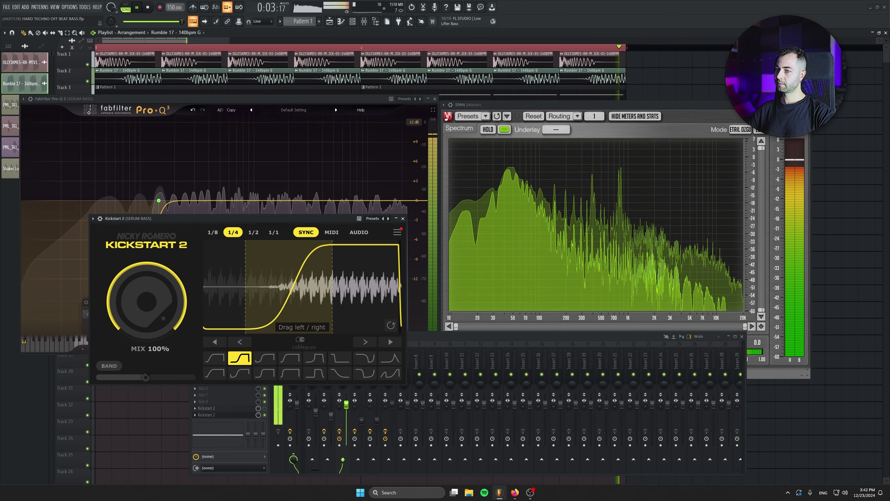
{"action": "left_click", "coordinate": [403, 218]}
{"action": "left_click", "coordinate": [435, 99]}
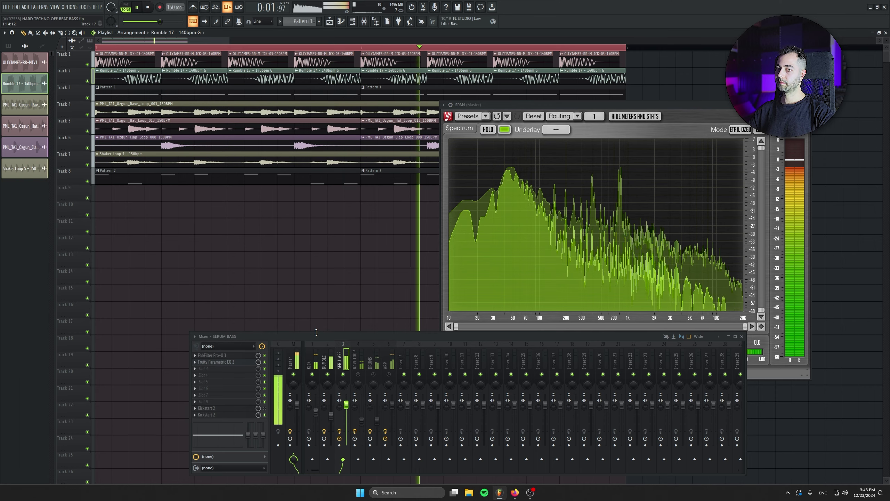
- Open LFOTool and Fruity Limiter on the master, and raise the limiter's gain from 0 dB while the mix plays
{"action": "left_click", "coordinate": [230, 370]}
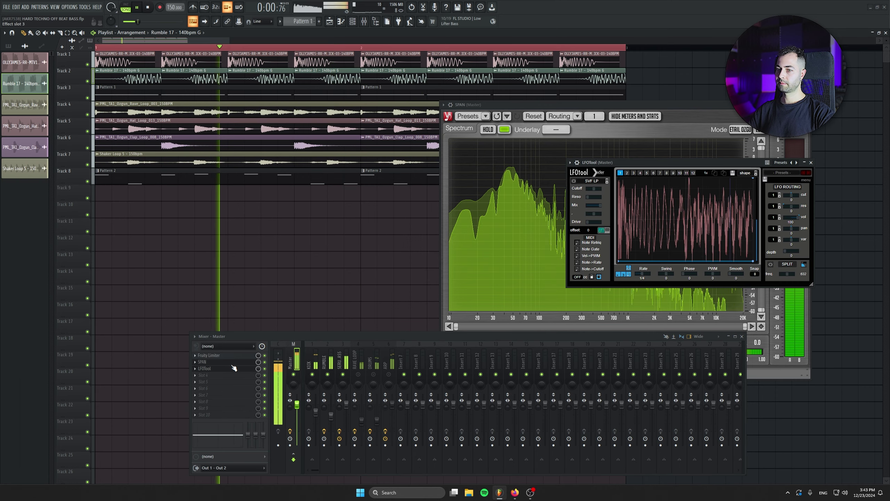
{"action": "left_click", "coordinate": [234, 357]}
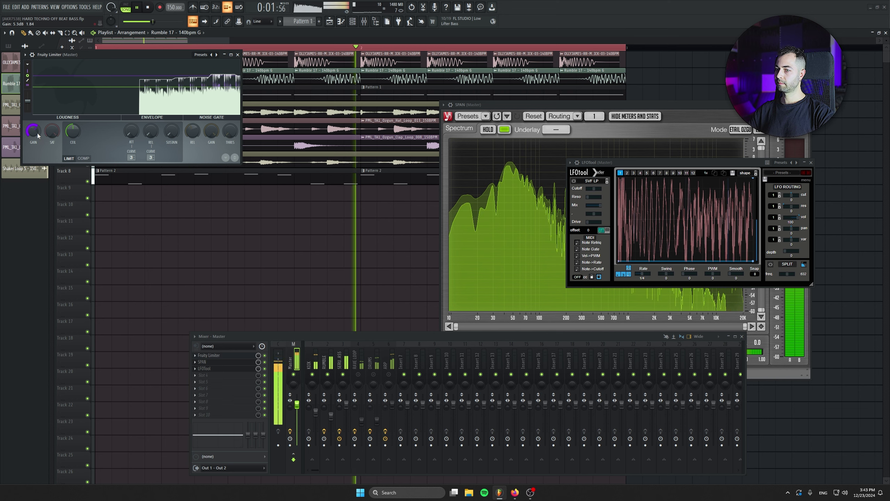
{"action": "key", "text": "space"}
{"action": "key", "text": "space"}
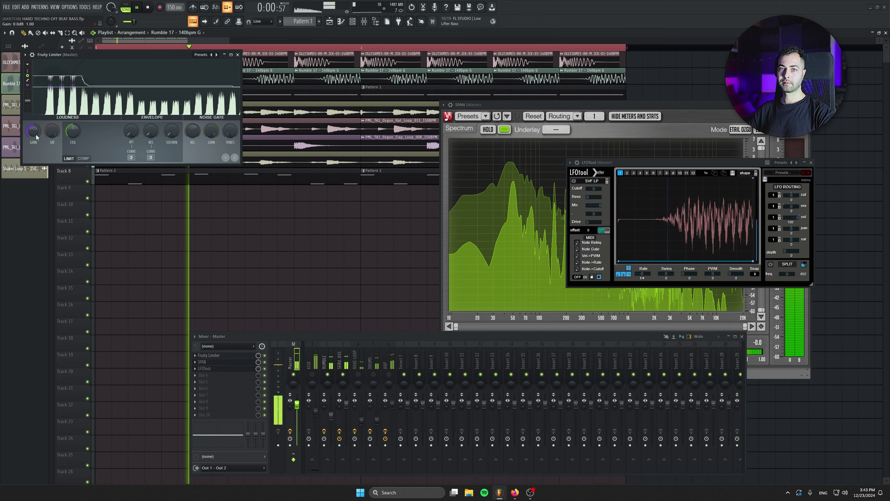
{"action": "left_click_drag", "start_coordinate": [35, 133], "coordinate": [35, 121]}
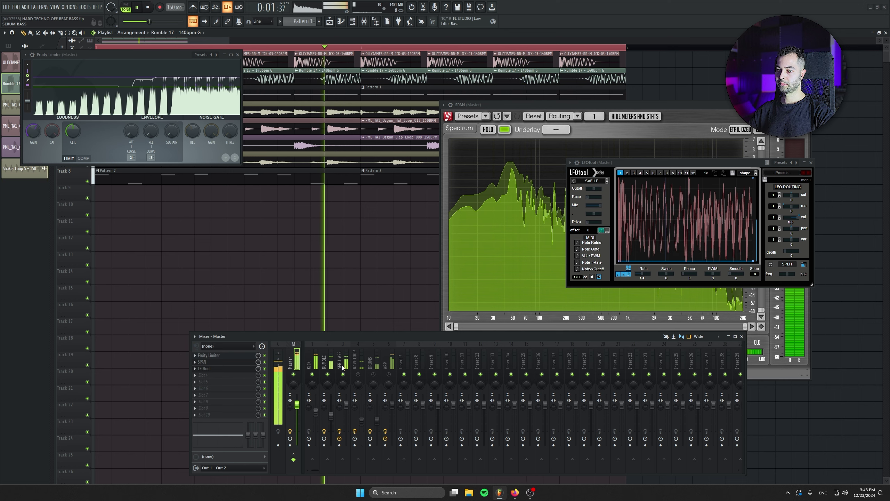
- Stop playback, place Fruity Limiter below the playlist clips and LFOTool over SPAN, and enlarge the clips' waveforms
{"action": "key", "text": "space"}
{"action": "left_click_drag", "start_coordinate": [158, 55], "coordinate": [175, 230]}
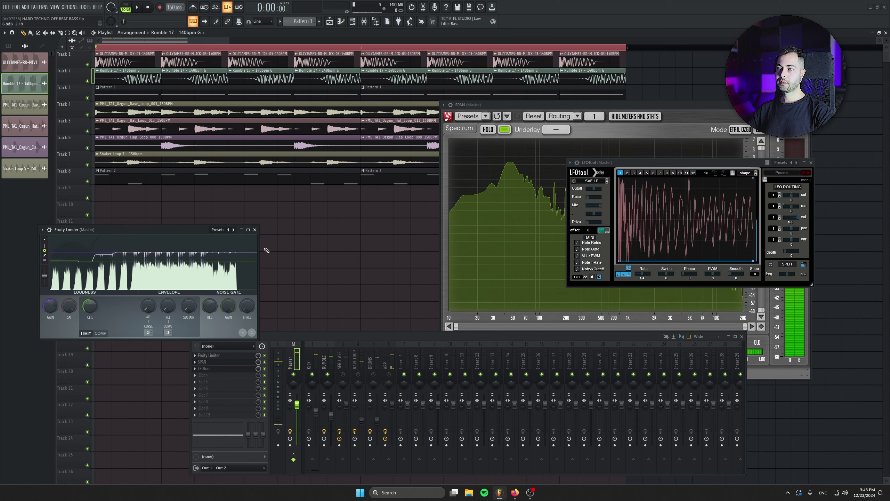
{"action": "left_click_drag", "start_coordinate": [685, 164], "coordinate": [675, 174]}
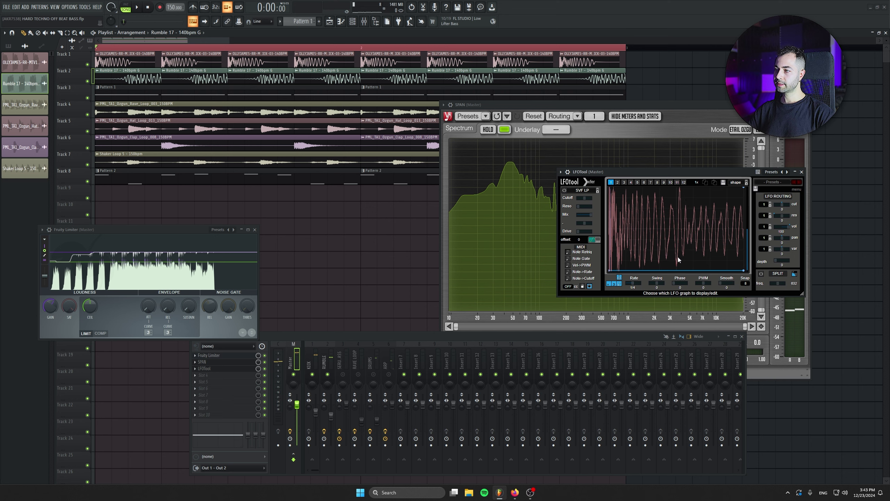
{"action": "scroll", "coordinate": [347, 330], "scroll_direction": "up", "scroll_amount": 3}
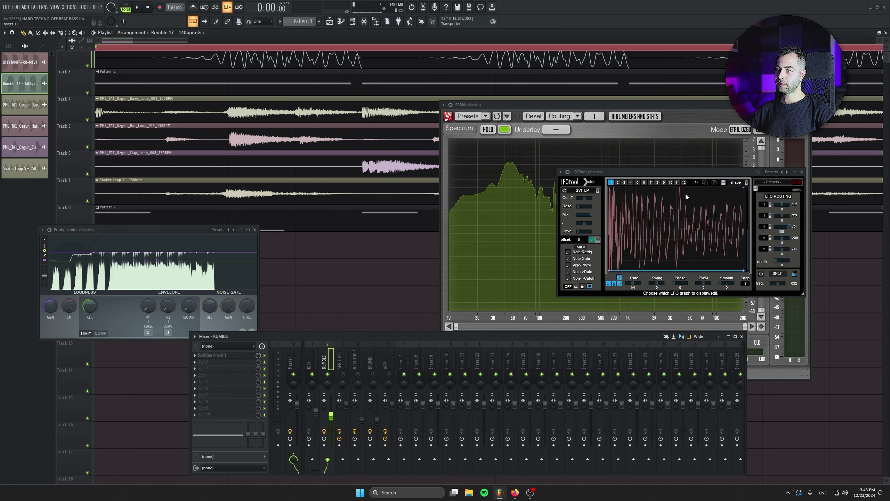
{"action": "left_click", "coordinate": [227, 418]}
{"action": "key", "text": "k"}
{"action": "key", "text": "Escape"}
- Copy the full-band Kickstart 2 with its settings from SERUM BASS onto the RUMBLE channel
{"action": "left_click", "coordinate": [345, 359]}
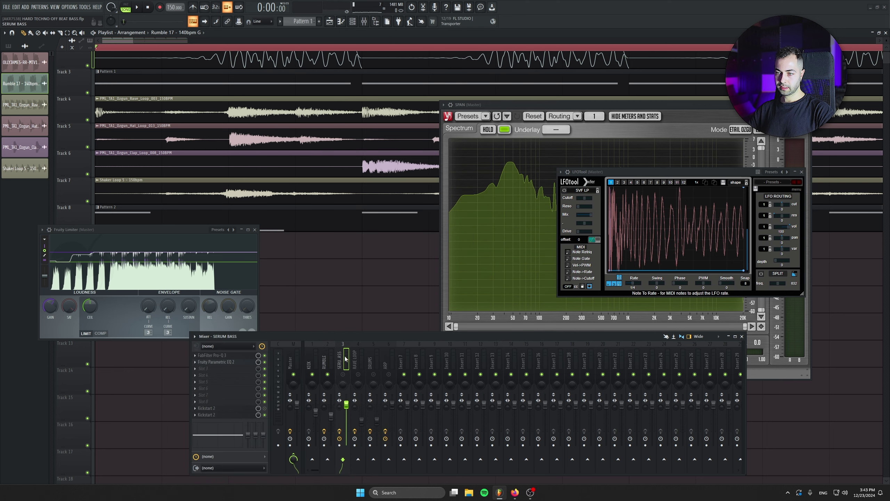
{"action": "left_click", "coordinate": [195, 414]}
{"action": "left_click_drag", "start_coordinate": [223, 357], "coordinate": [325, 366]}
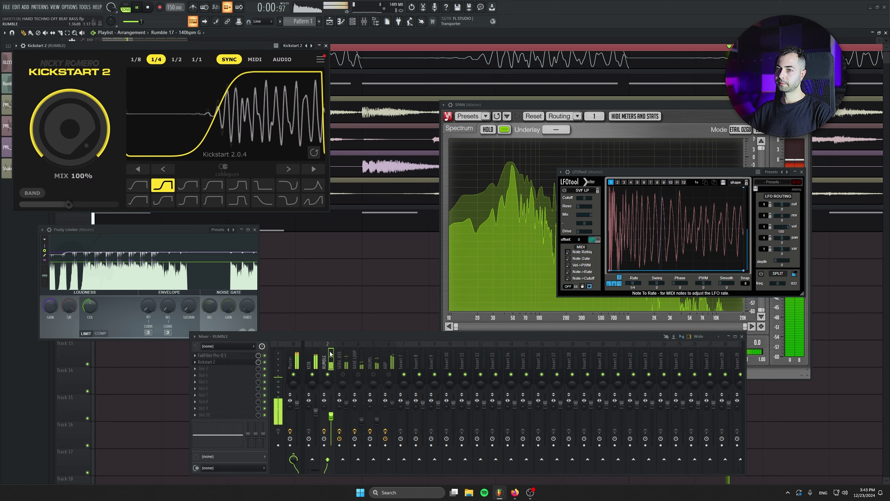
- Shift the ducking curve of RUMBLE's Kickstart 2 slightly later while auditioning it, stop playback and close the plugin
{"action": "key", "text": "space"}
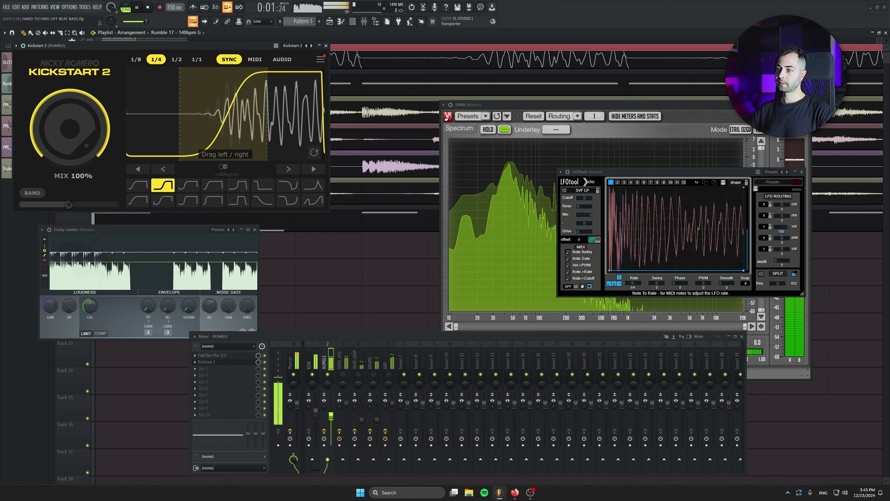
{"action": "key", "text": "space"}
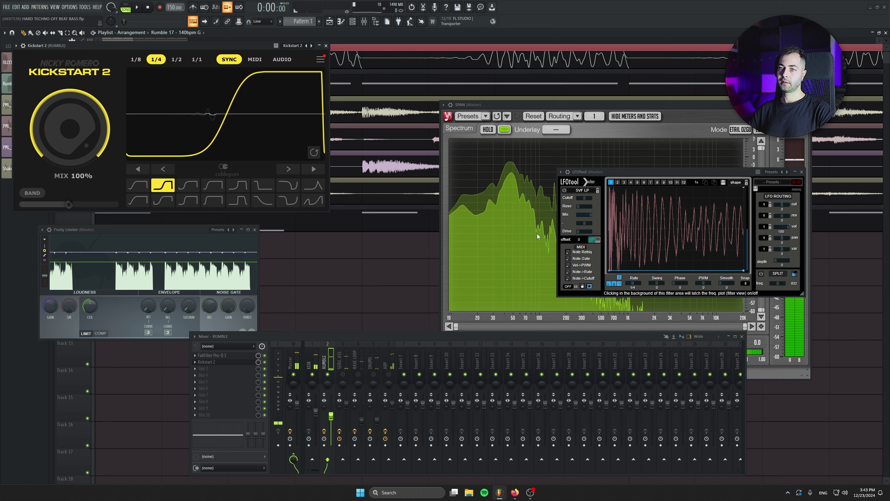
{"action": "left_click", "coordinate": [326, 46]}
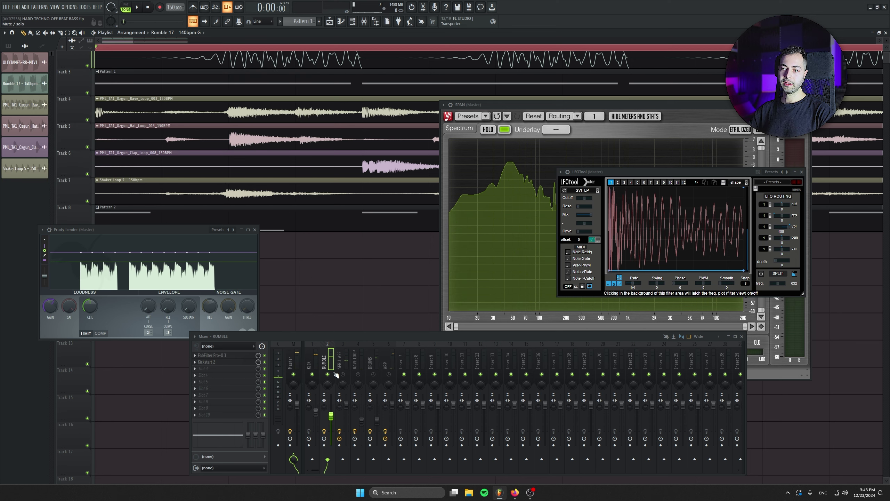
- Play the mix, mute the rave loop, drums and arp, bring ARP back and set its volume to 78% (-5.1 dB)
{"action": "key", "text": "space"}
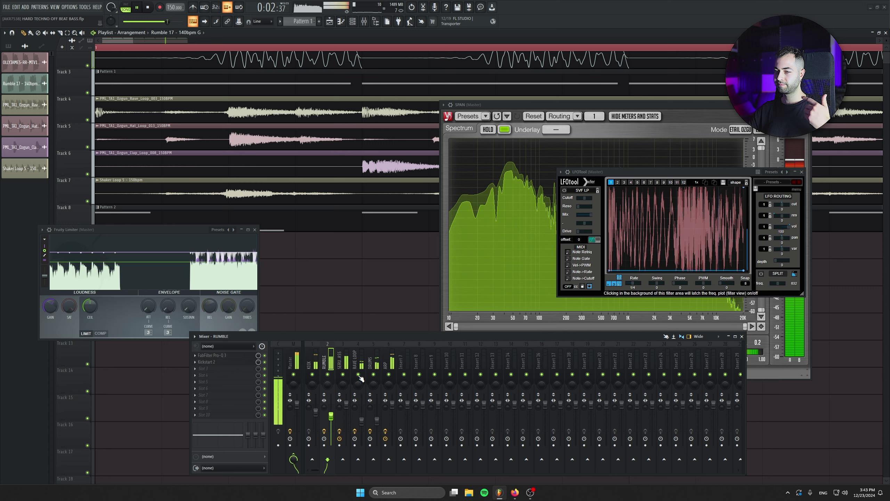
{"action": "left_click_drag", "start_coordinate": [358, 374], "coordinate": [388, 374]}
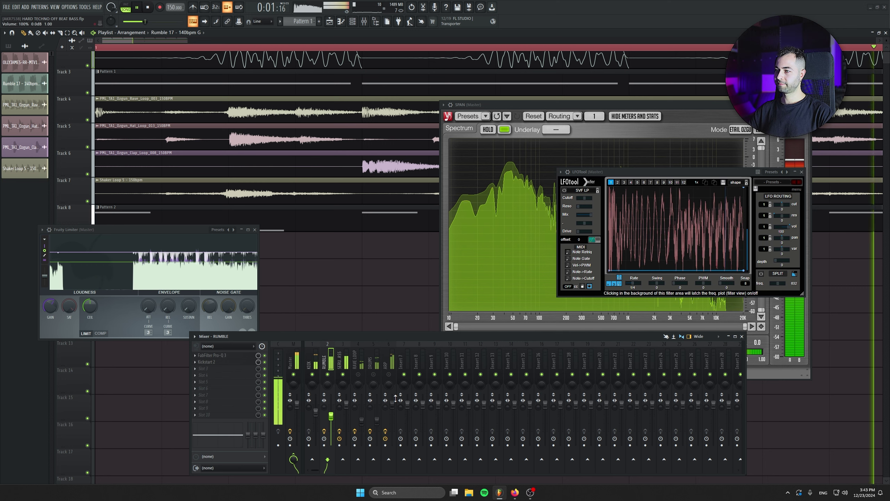
{"action": "left_click", "coordinate": [389, 374]}
{"action": "left_click", "coordinate": [392, 404]}
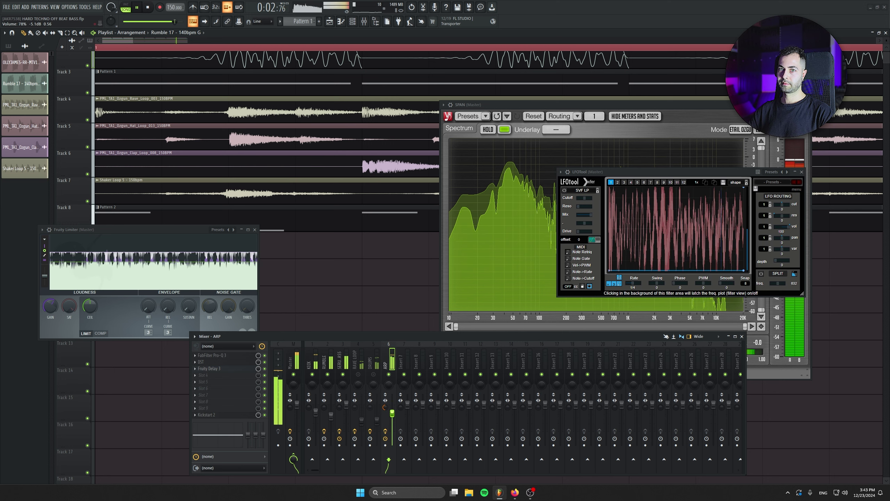
- Bring DRUMS and RAVE LOOP back into the playing mix and set ARP's volume to 70% (-7.1 dB)
{"action": "left_click", "coordinate": [373, 374]}
{"action": "left_click_drag", "start_coordinate": [392, 414], "coordinate": [392, 416]}
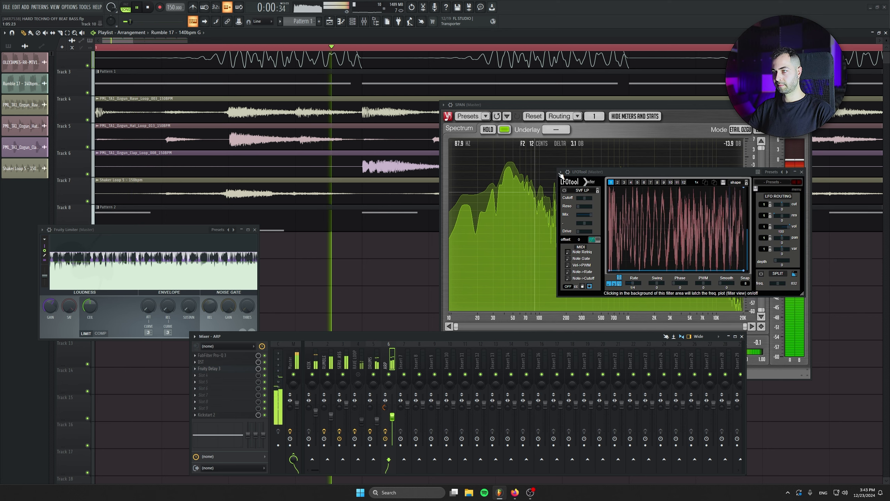
{"action": "left_click_drag", "start_coordinate": [613, 104], "coordinate": [606, 88]}
{"action": "left_click", "coordinate": [373, 367]}
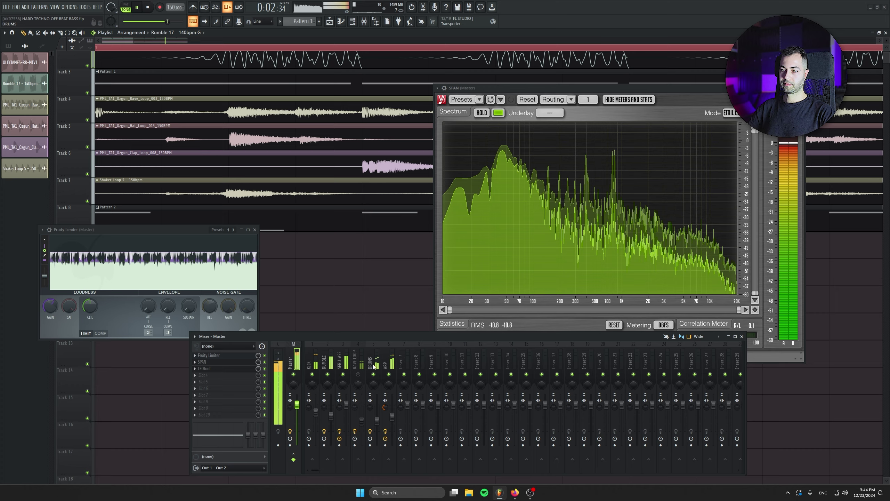
{"action": "left_click_drag", "start_coordinate": [392, 417], "coordinate": [396, 421]}
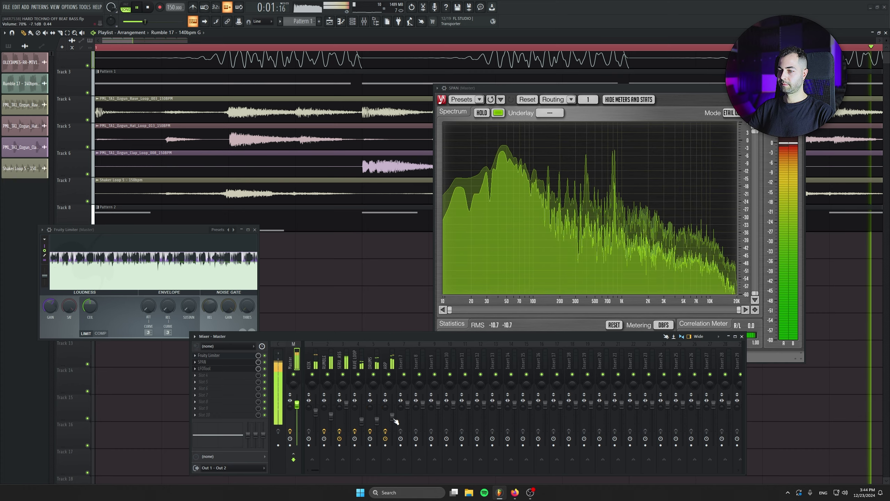
- Mute ARP, DRUMS and RAVE LOOP, stop playback, and bring up Serum for the soloed SERUM BASS channel
{"action": "left_click", "coordinate": [386, 407]}
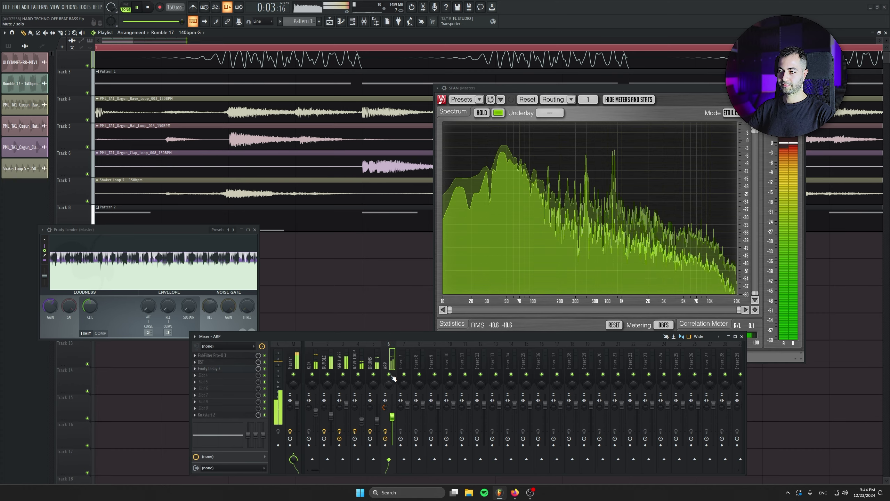
{"action": "left_click_drag", "start_coordinate": [388, 374], "coordinate": [358, 374]}
{"action": "left_click", "coordinate": [339, 360]}
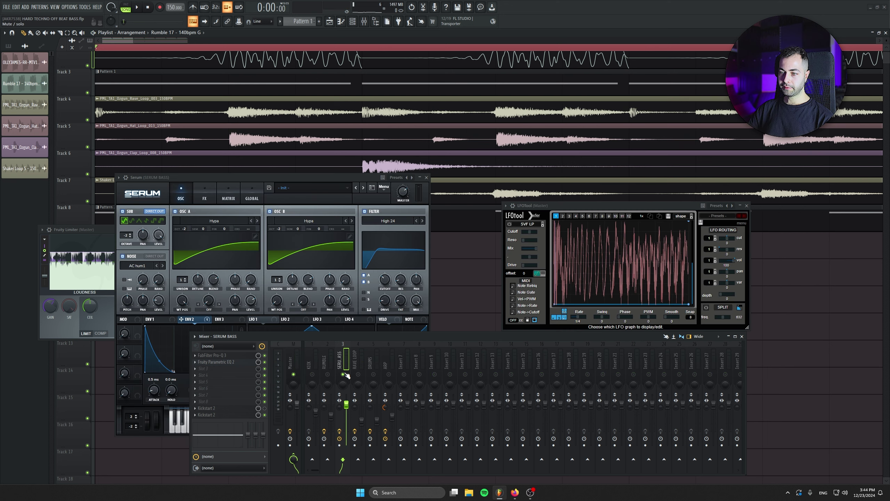
{"action": "left_click_drag", "start_coordinate": [304, 177], "coordinate": [297, 157]}
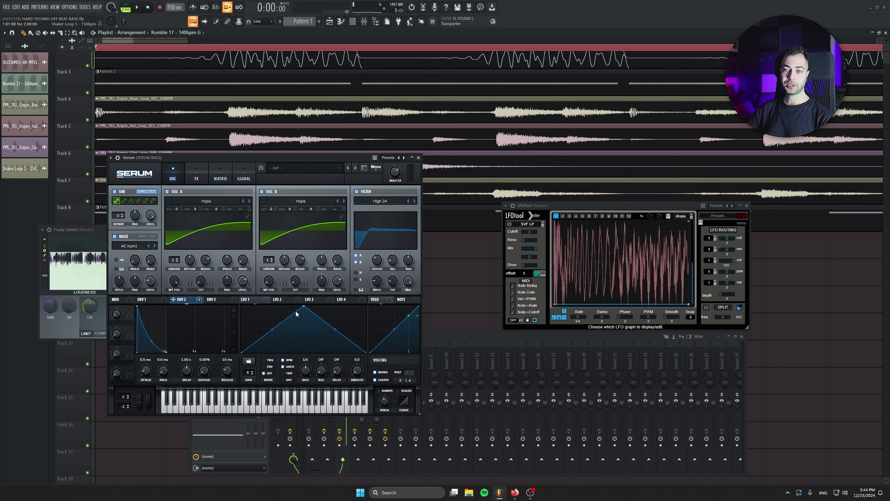
- Shape LFO 1 to stay low, rise steeply mid-cycle and hold, and assign it to the Noise, OSC A and OSC B levels
{"action": "left_click_drag", "start_coordinate": [306, 309], "coordinate": [308, 275]}
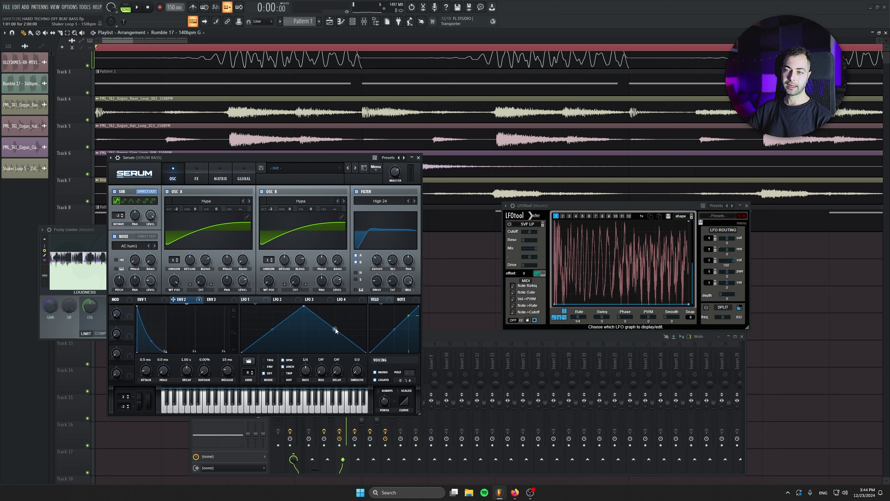
{"action": "left_click_drag", "start_coordinate": [336, 330], "coordinate": [304, 308]}
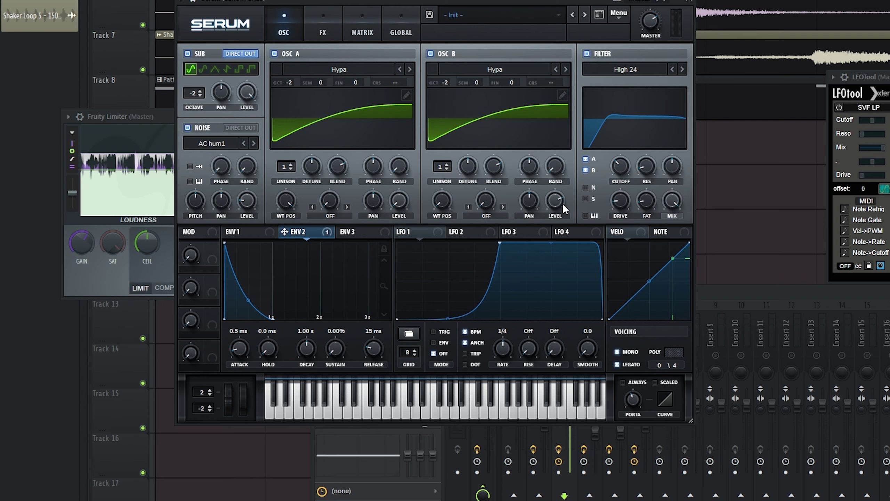
{"action": "left_click_drag", "start_coordinate": [402, 232], "coordinate": [393, 202]}
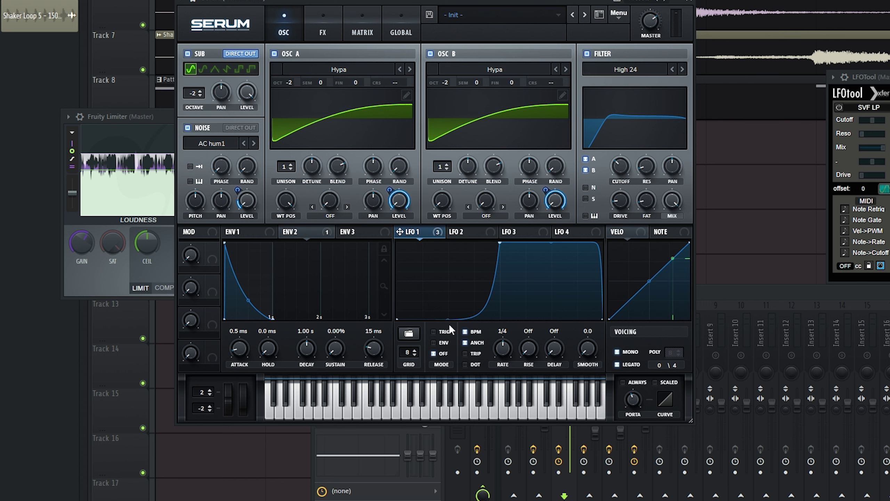
{"action": "left_click_drag", "start_coordinate": [443, 2], "coordinate": [442, 0]}
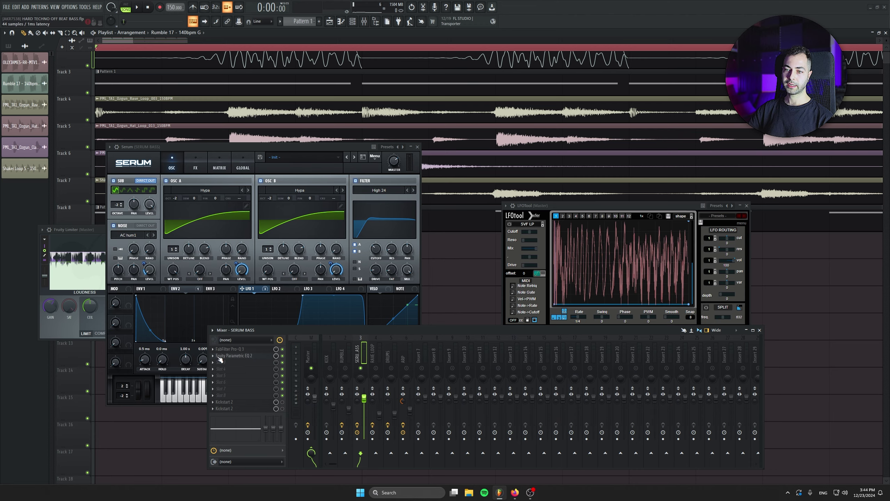
- Audition the mix with the LFO-ducked bass, with the kick and rumble tracks in view and SERUM BASS selected
{"action": "key", "text": "space"}
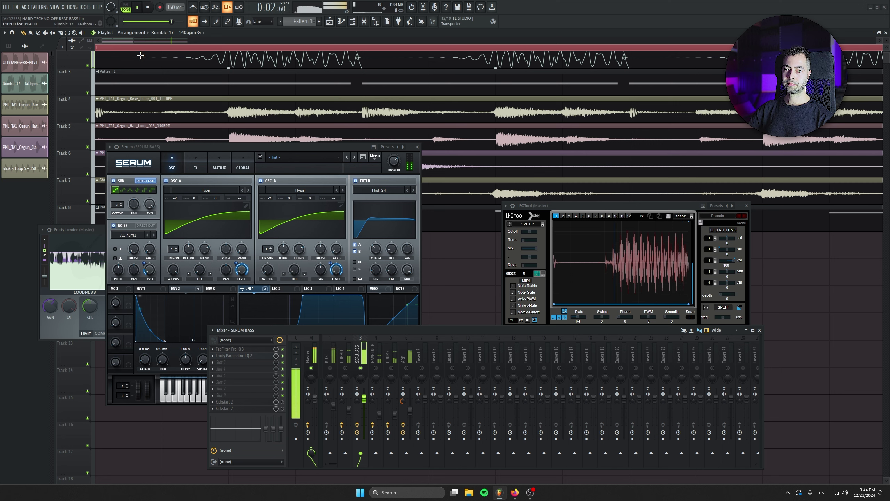
{"action": "key", "text": "space"}
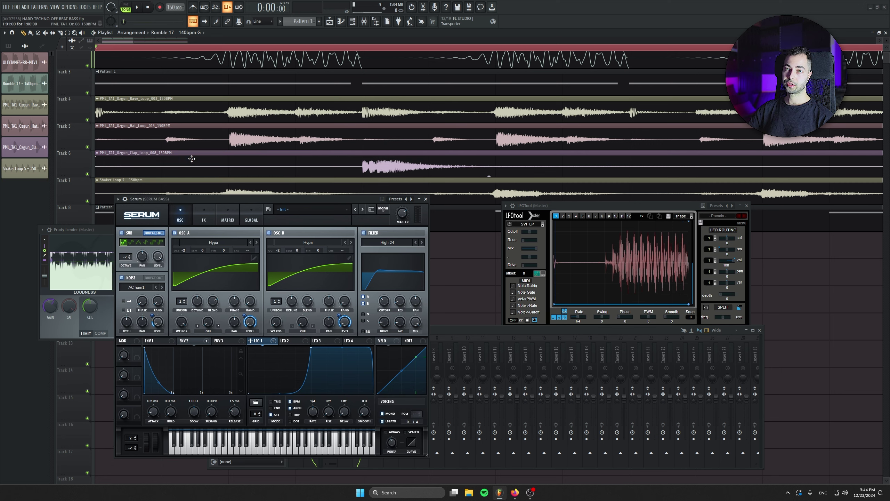
{"action": "scroll", "coordinate": [191, 159], "scroll_direction": "up", "scroll_amount": 3}
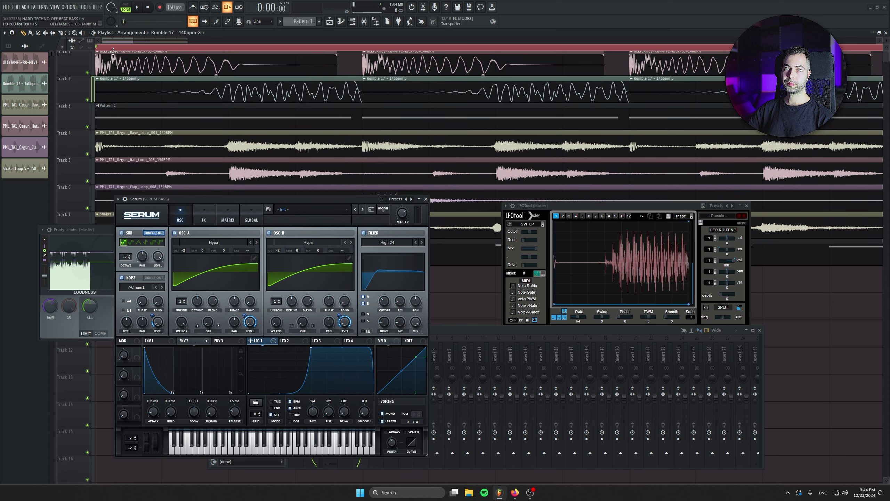
{"action": "left_click", "coordinate": [470, 362]}
{"action": "key", "text": "space"}
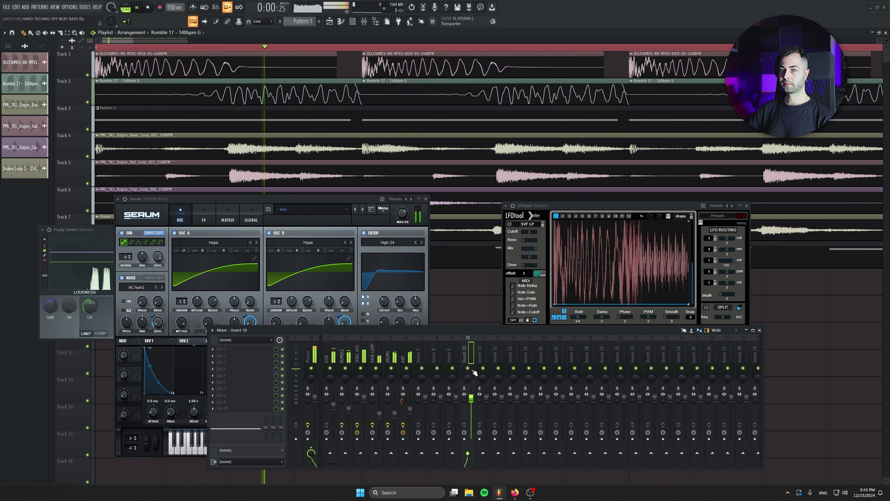
{"action": "left_click", "coordinate": [281, 202]}
{"action": "left_click", "coordinate": [465, 332]}
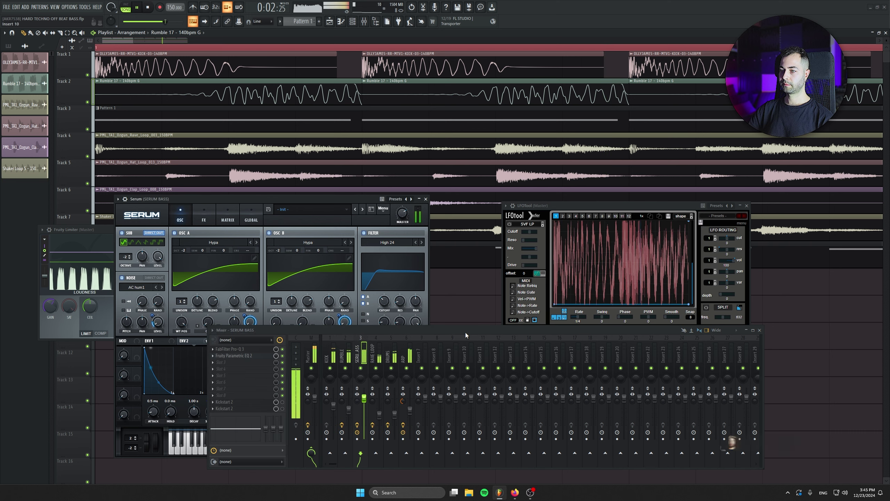
- Mute RAVE LOOP, DRUMS and ARP, fine-tune the low point before LFO 1's rise during playback, and stop playback
{"action": "left_click", "coordinate": [407, 368]}
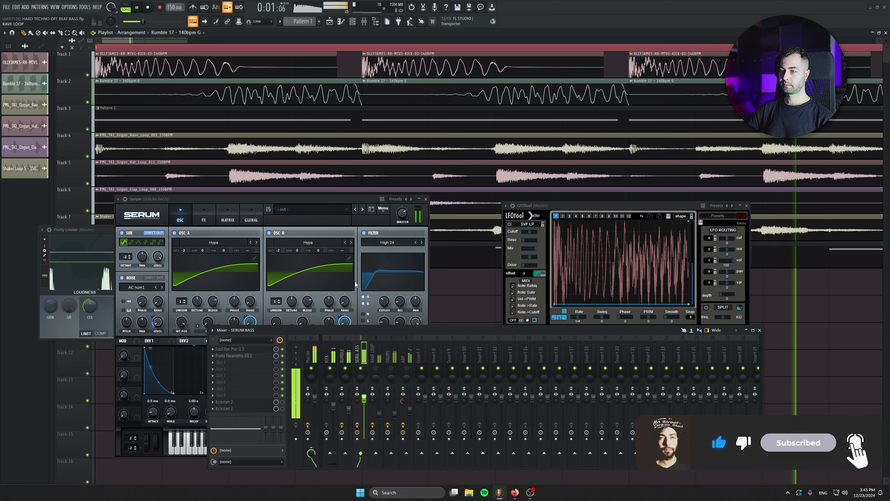
{"action": "left_click_drag", "start_coordinate": [323, 202], "coordinate": [295, 178]}
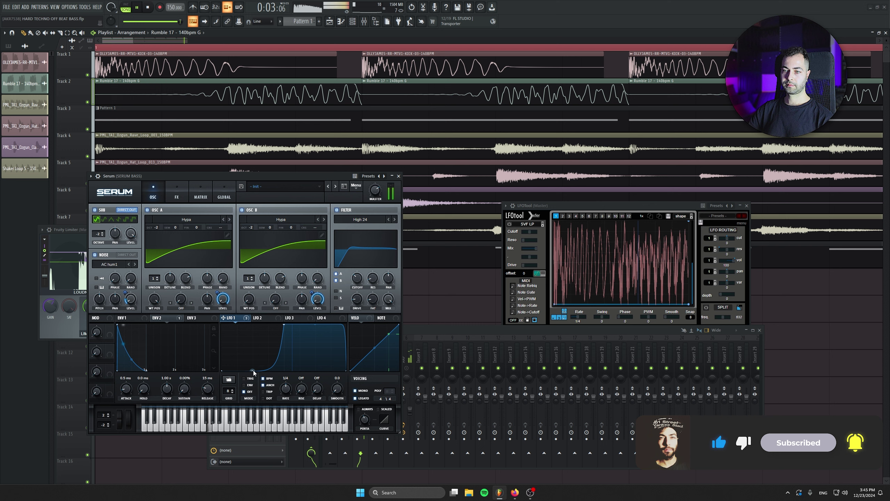
{"action": "left_click_drag", "start_coordinate": [252, 377], "coordinate": [253, 369]}
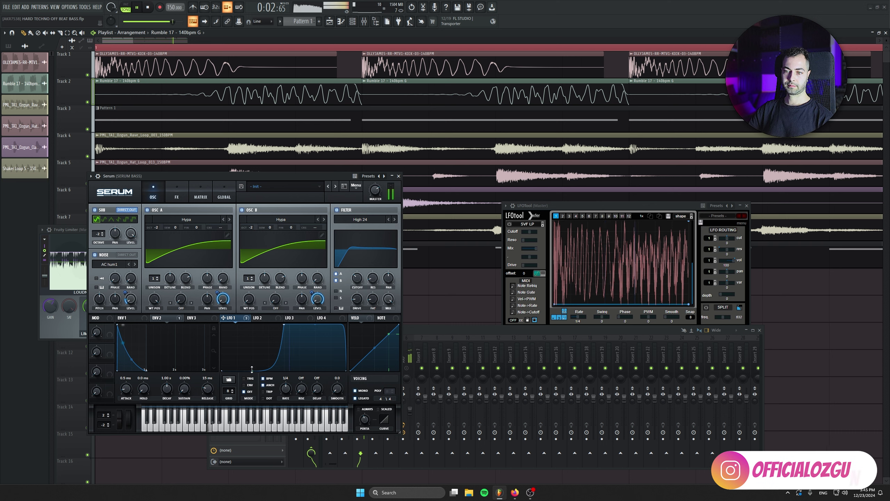
{"action": "key", "text": "space"}
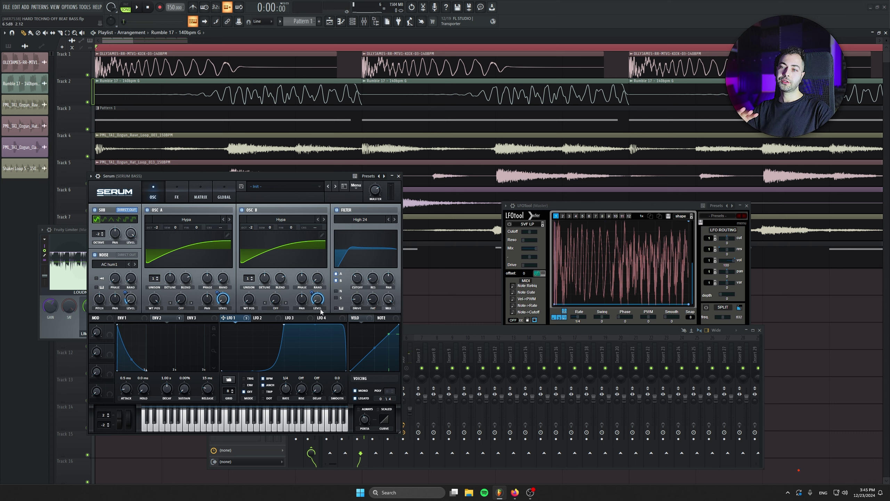